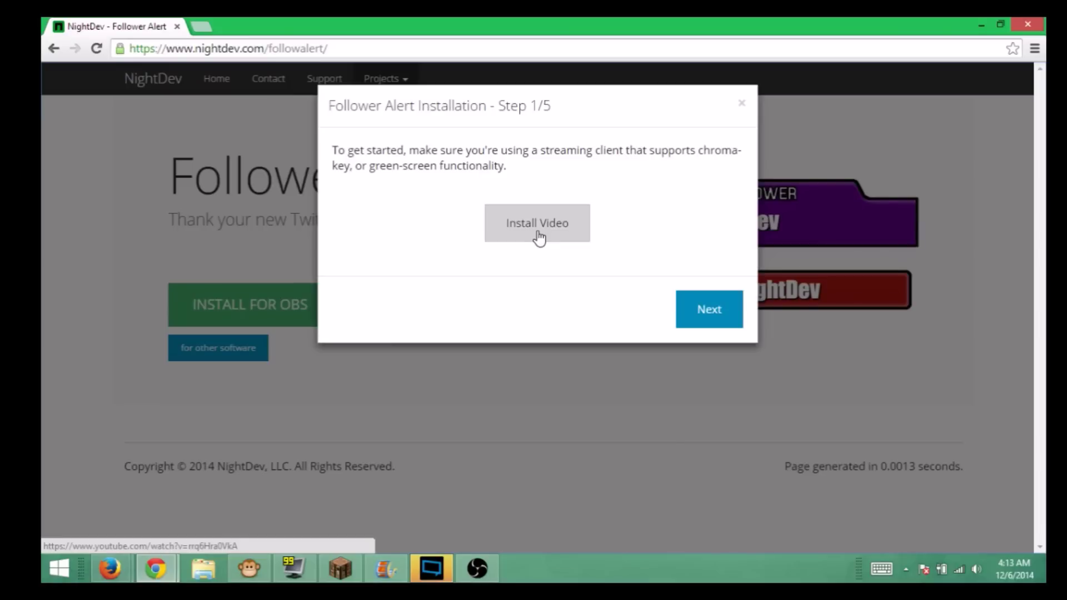
# - Move past the Step 1/5 chroma-key client notice to the alert form
pyautogui.click(703, 304)
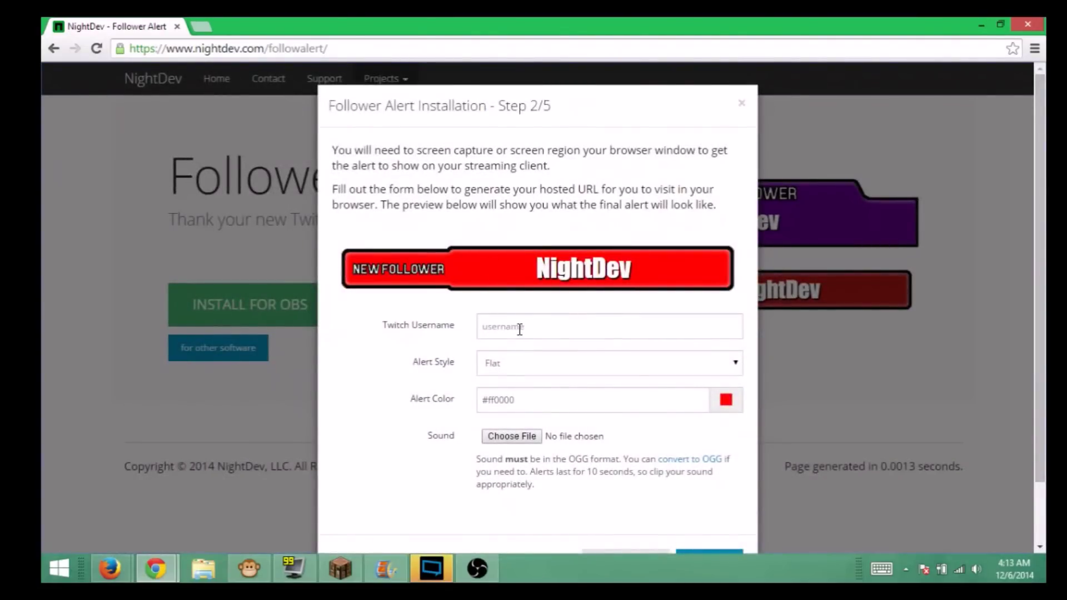
# - Enter the Twitch username and keep the Flat alert style after trying Stacked
pyautogui.click(522, 329)
pyautogui.write('sirgodwan')
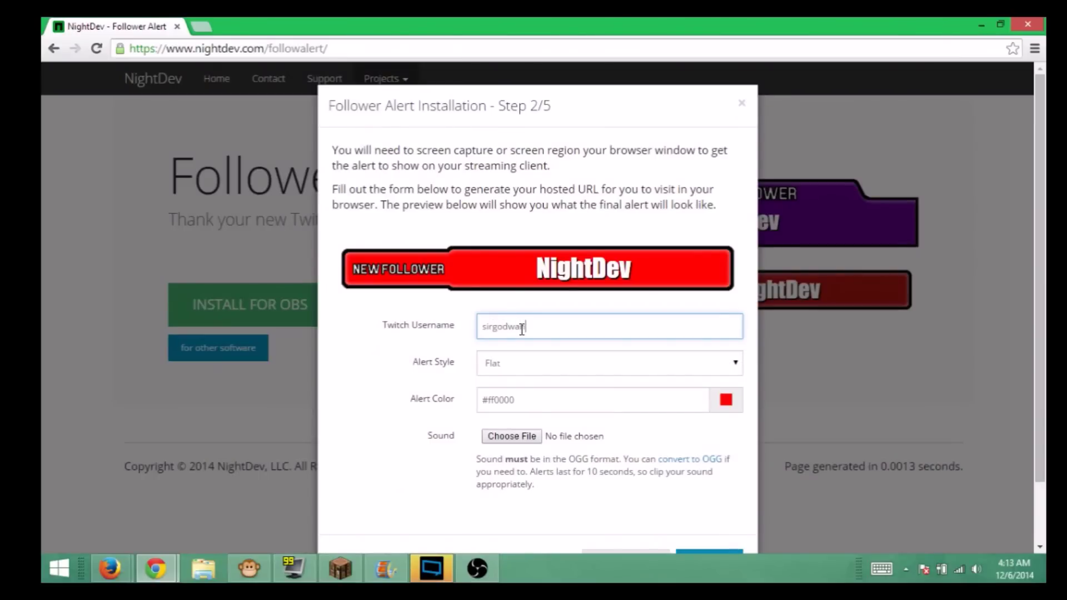
pyautogui.click(554, 363)
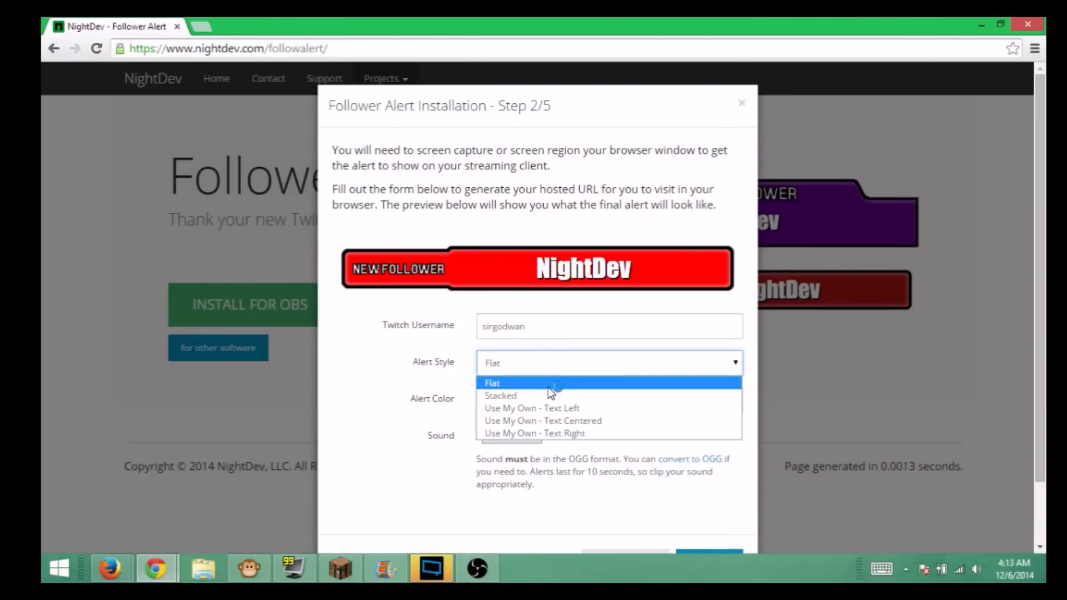
pyautogui.click(515, 396)
pyautogui.click(523, 368)
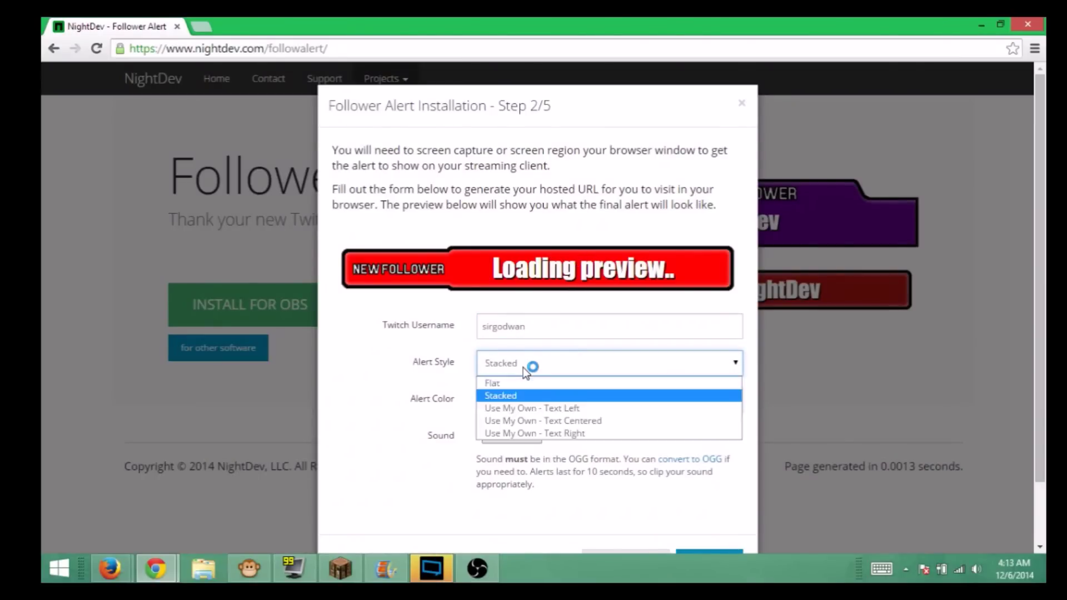
pyautogui.click(517, 383)
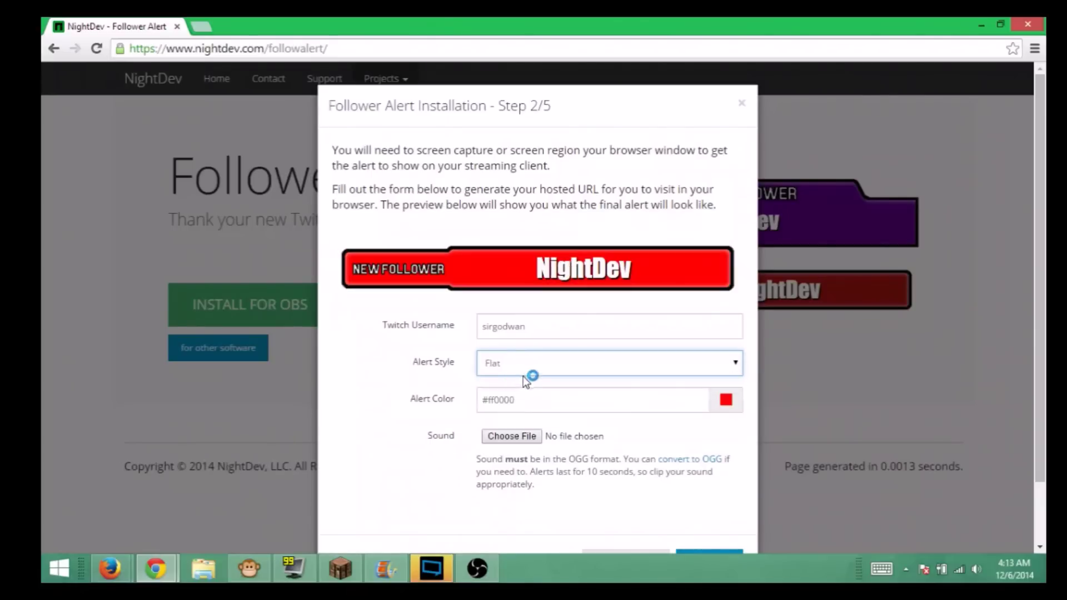
pyautogui.click(555, 362)
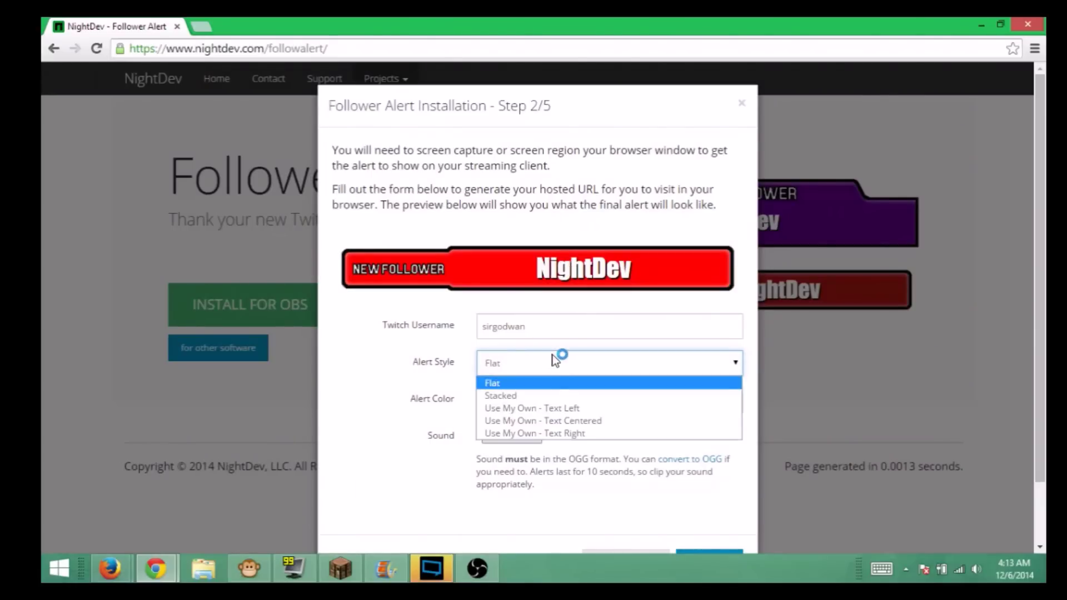
pyautogui.click(532, 383)
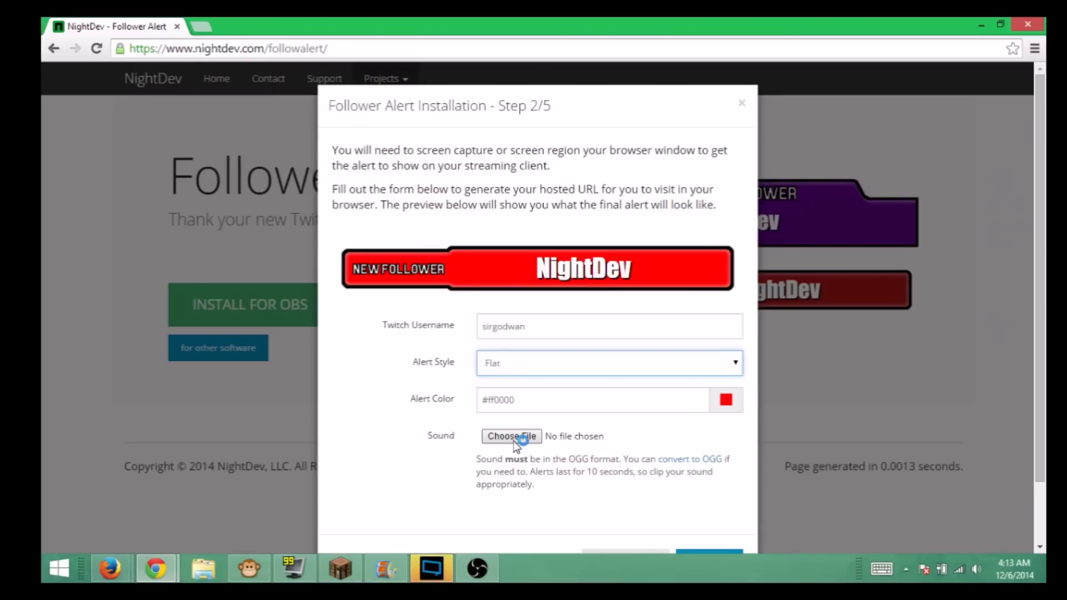
# - Generate the hosted URL for the Flat chroma alert on Step 3/5
pyautogui.scroll(-2, 546, 393)
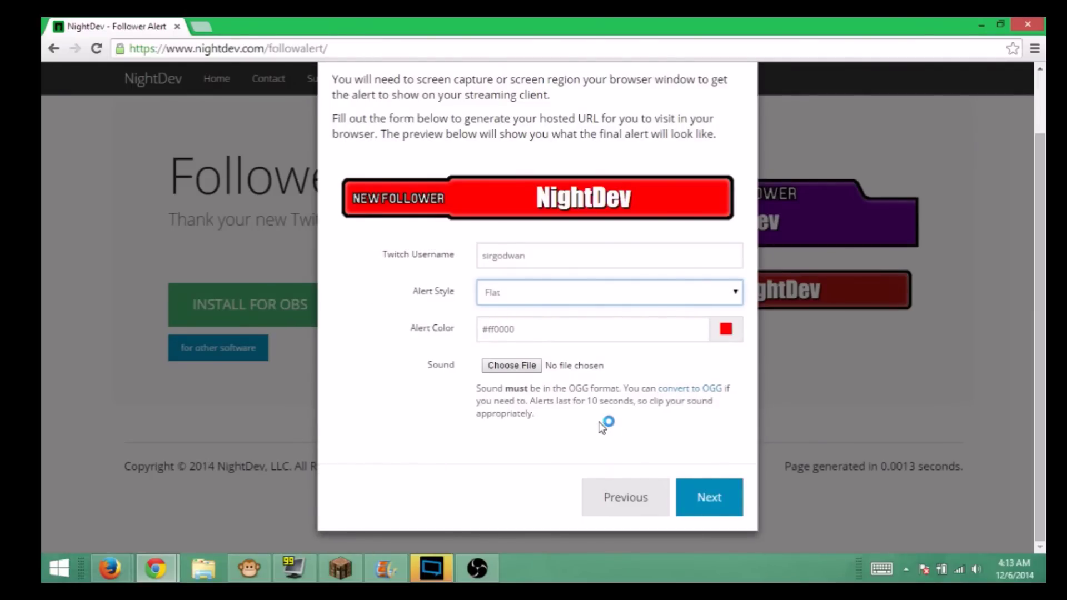
pyautogui.click(702, 494)
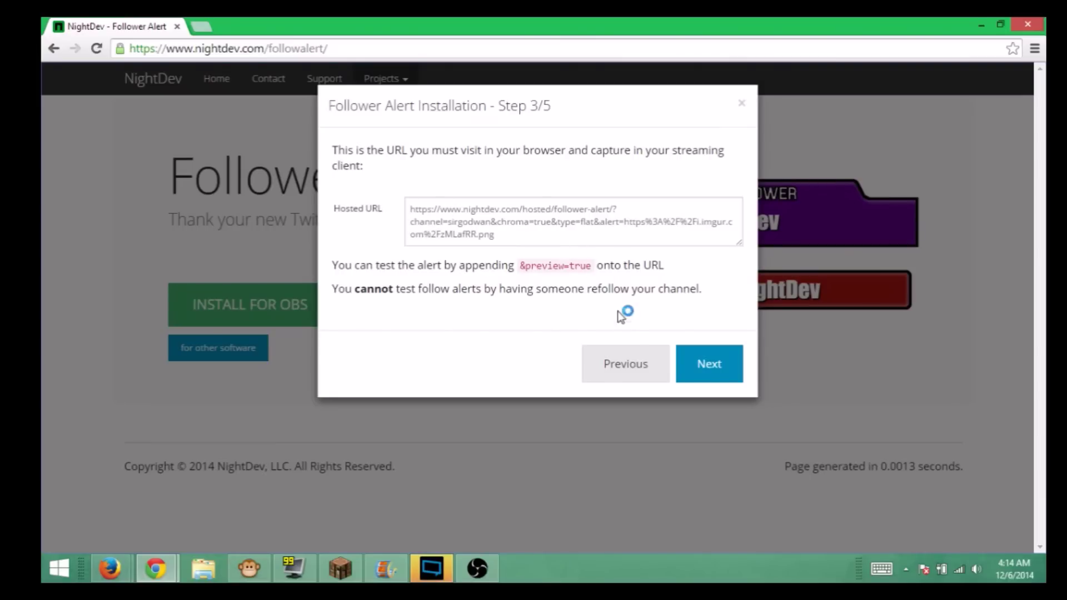
# - Change the alert colour to green (#00ff19) and regenerate the URL
pyautogui.click(628, 351)
pyautogui.click(726, 298)
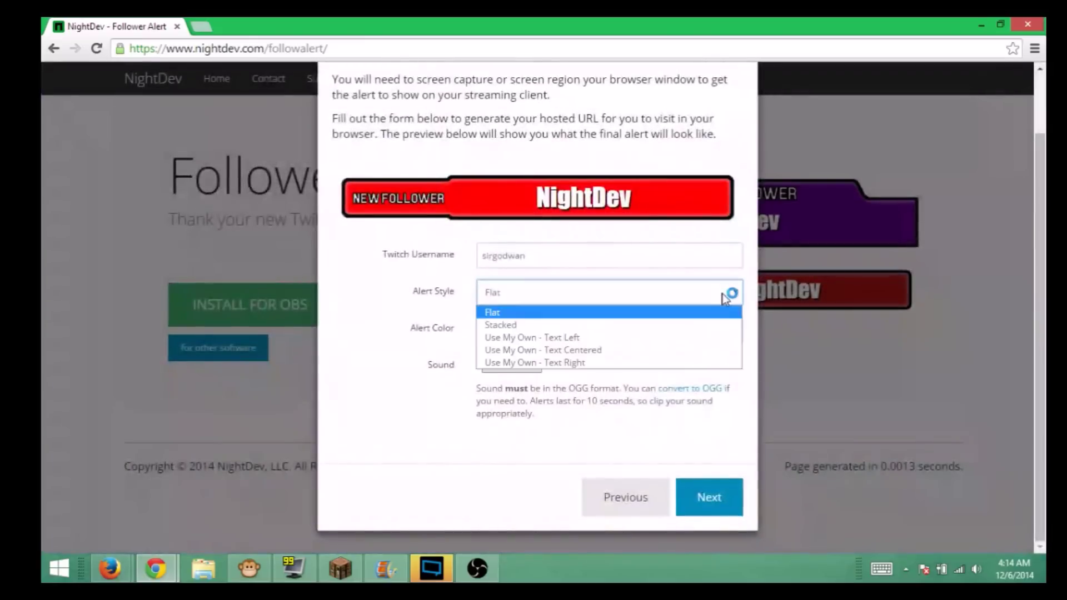
pyautogui.click(726, 298)
pyautogui.click(728, 338)
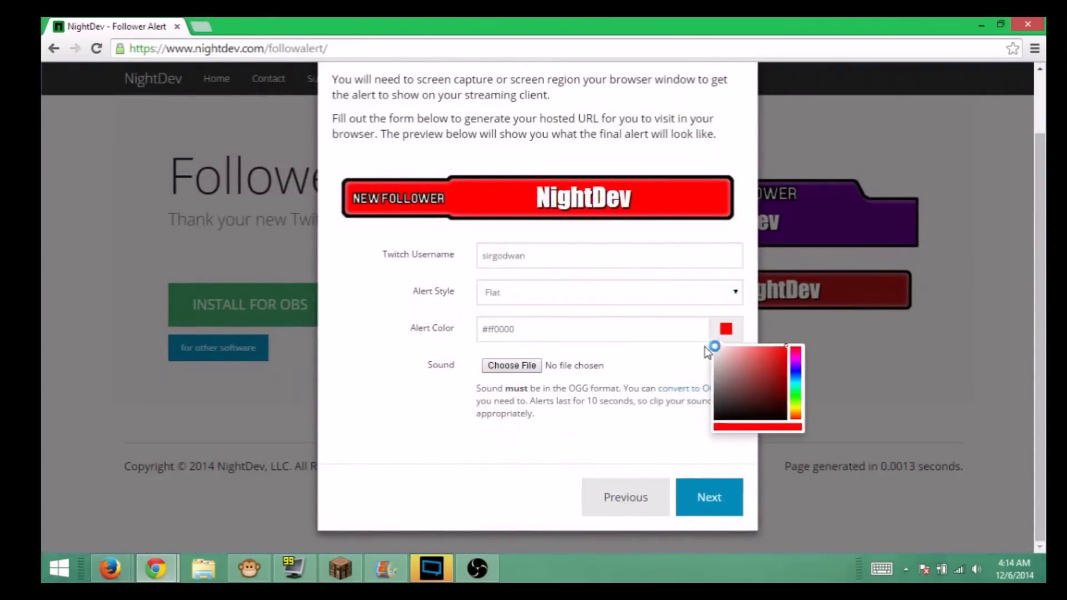
pyautogui.click(791, 389)
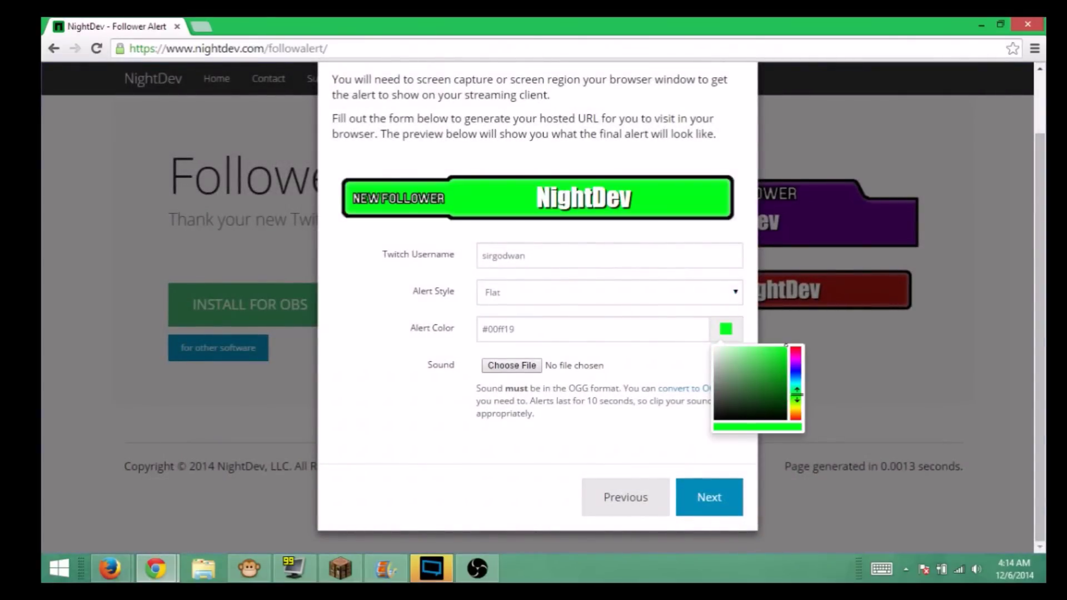
pyautogui.click(678, 469)
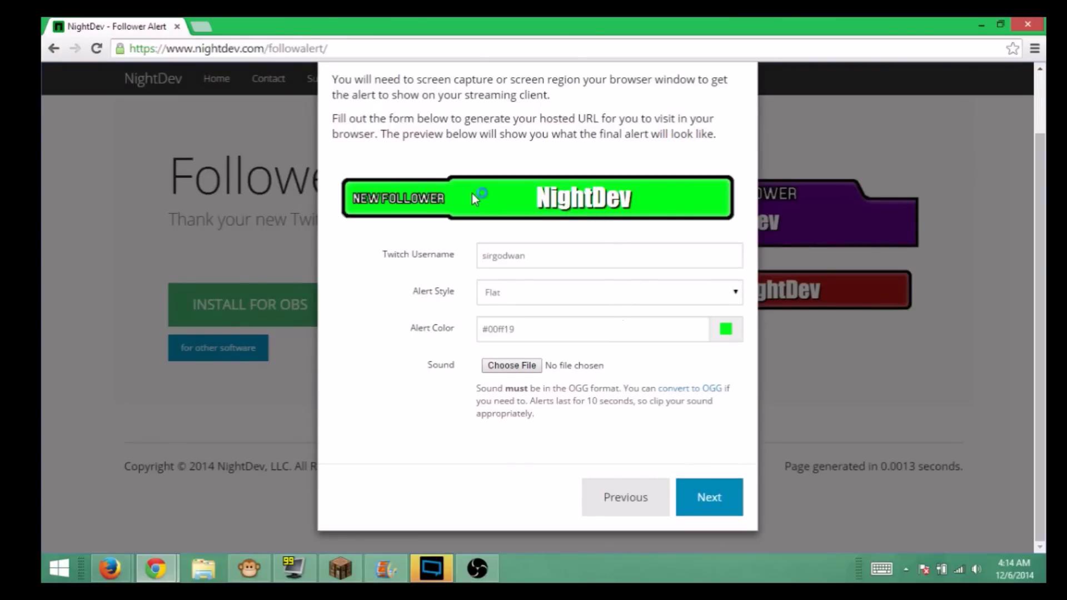
pyautogui.click(723, 508)
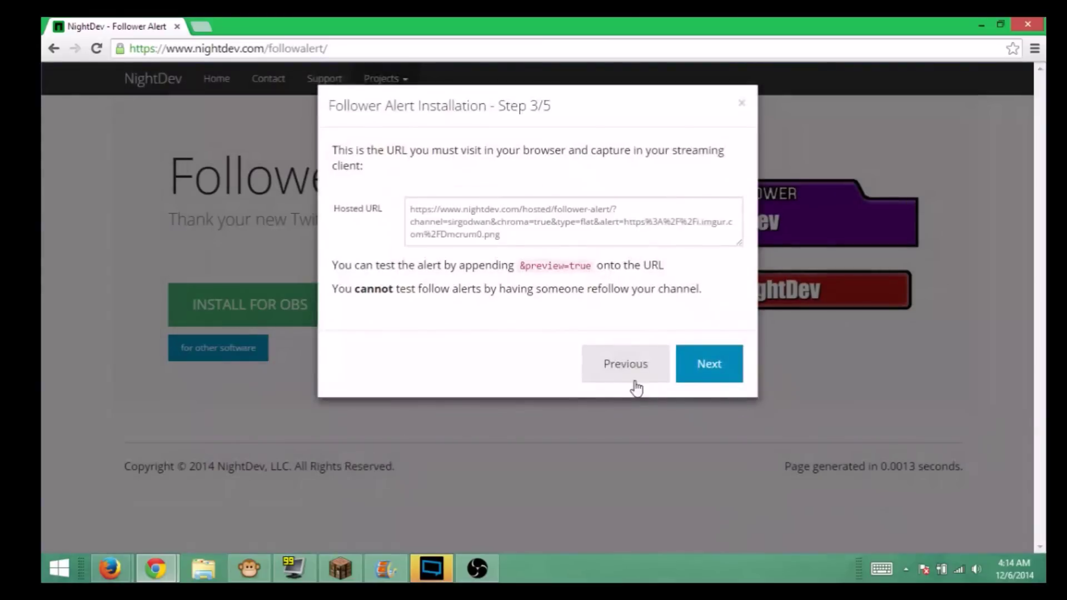
# - Attach the sound file 04_-_Shatter_Me_feat.ogg to the alert
pyautogui.click(629, 385)
pyautogui.click(528, 370)
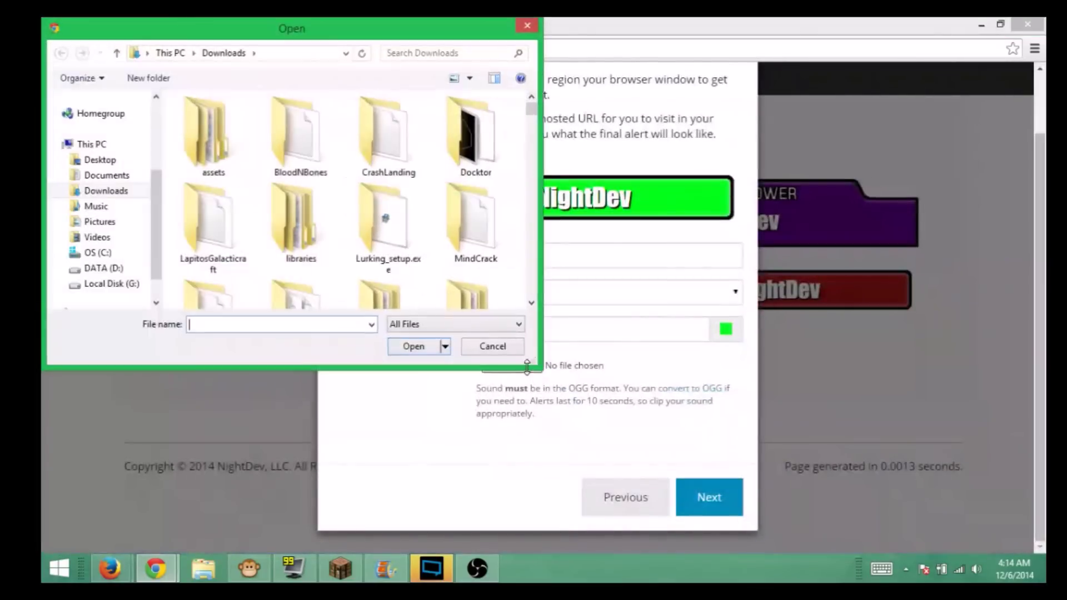
pyautogui.scroll(-6, 376, 268)
pyautogui.scroll(2, 372, 262)
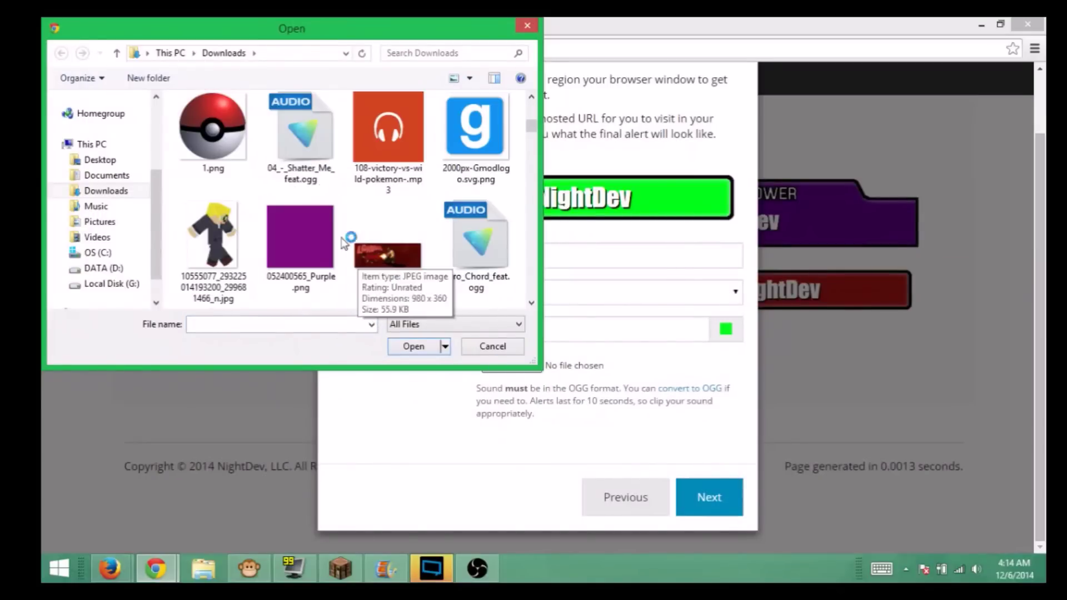
pyautogui.click(336, 182)
pyautogui.click(428, 351)
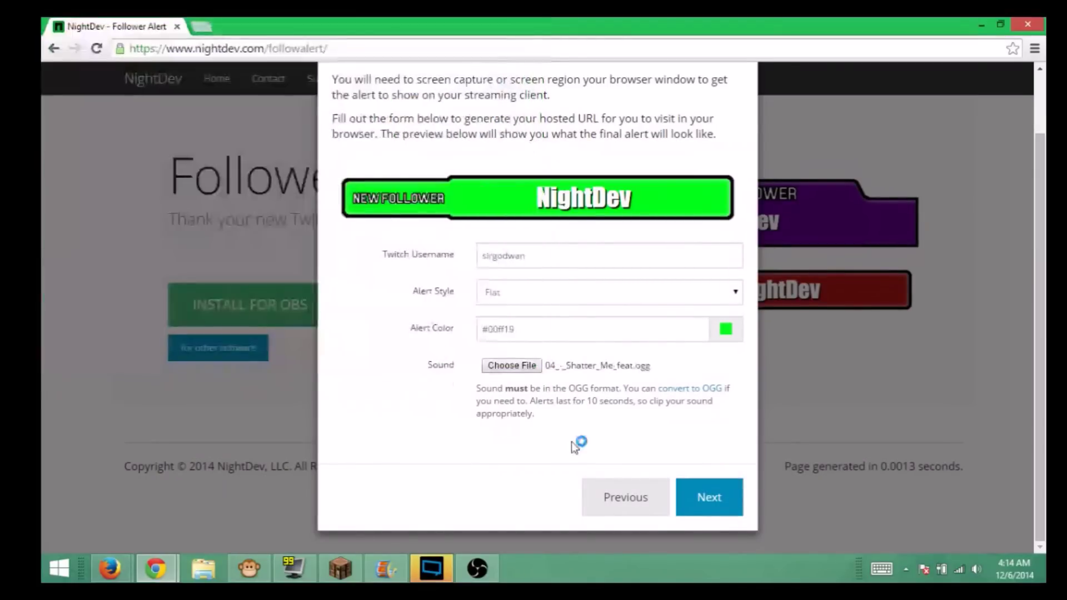
# - Generate the updated hosted URL and copy it
pyautogui.click(686, 499)
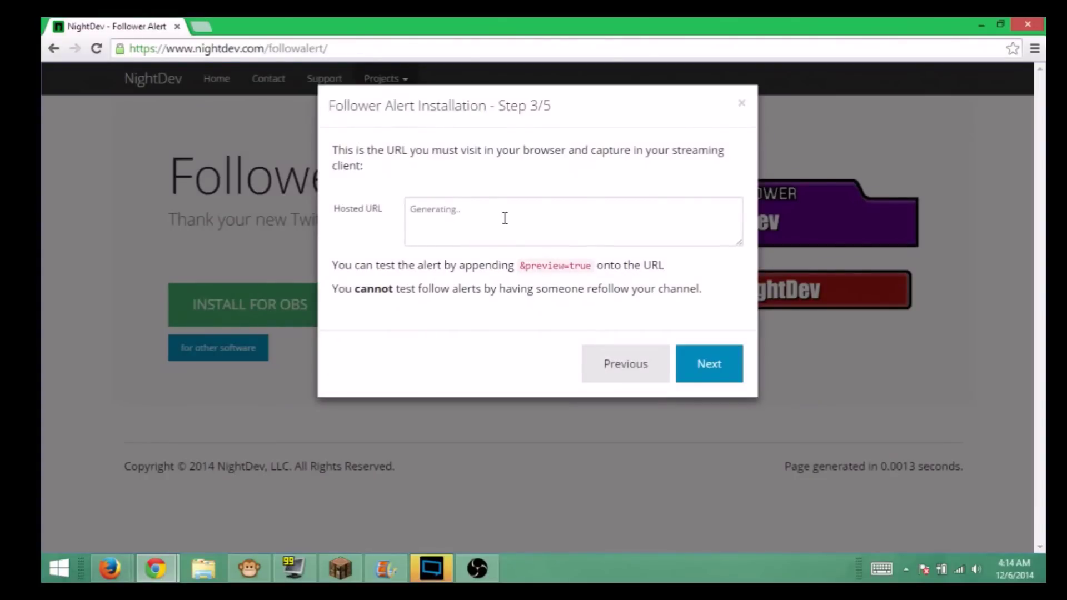
pyautogui.click(601, 238)
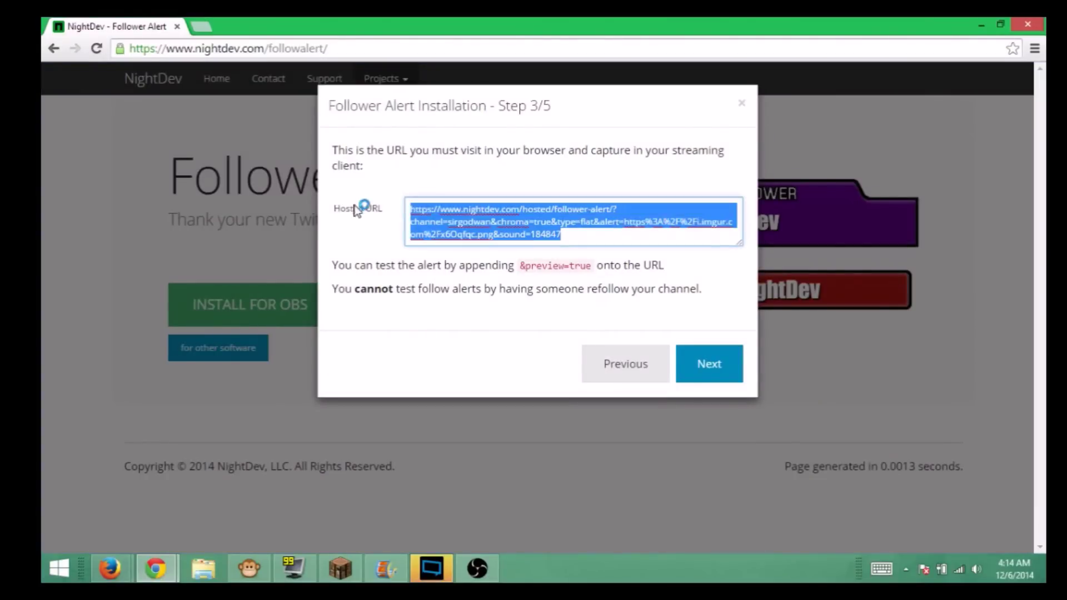
pyautogui.rightClick(504, 217)
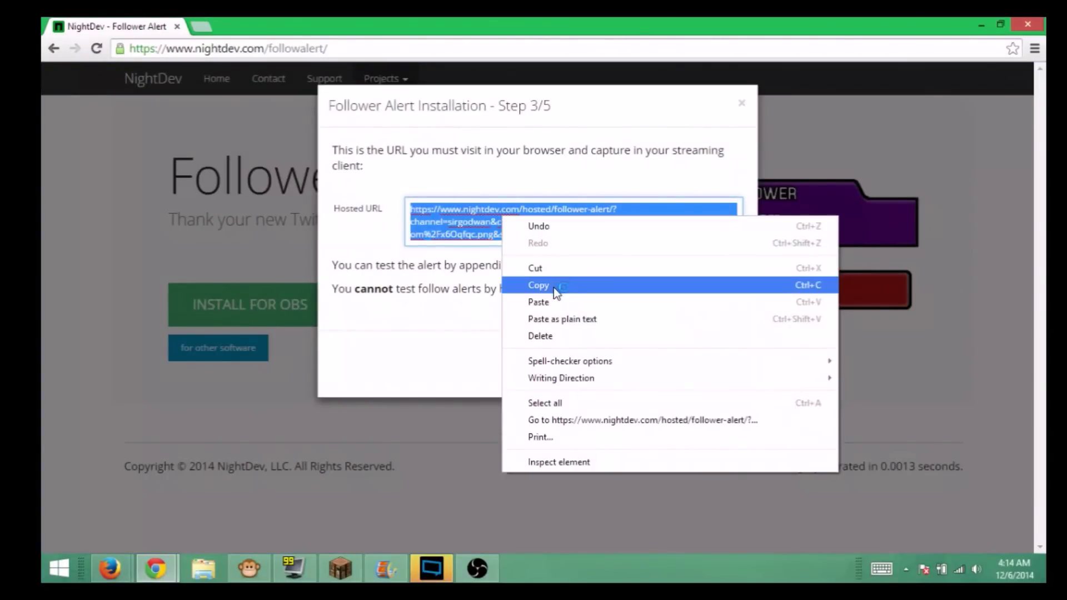
pyautogui.click(554, 285)
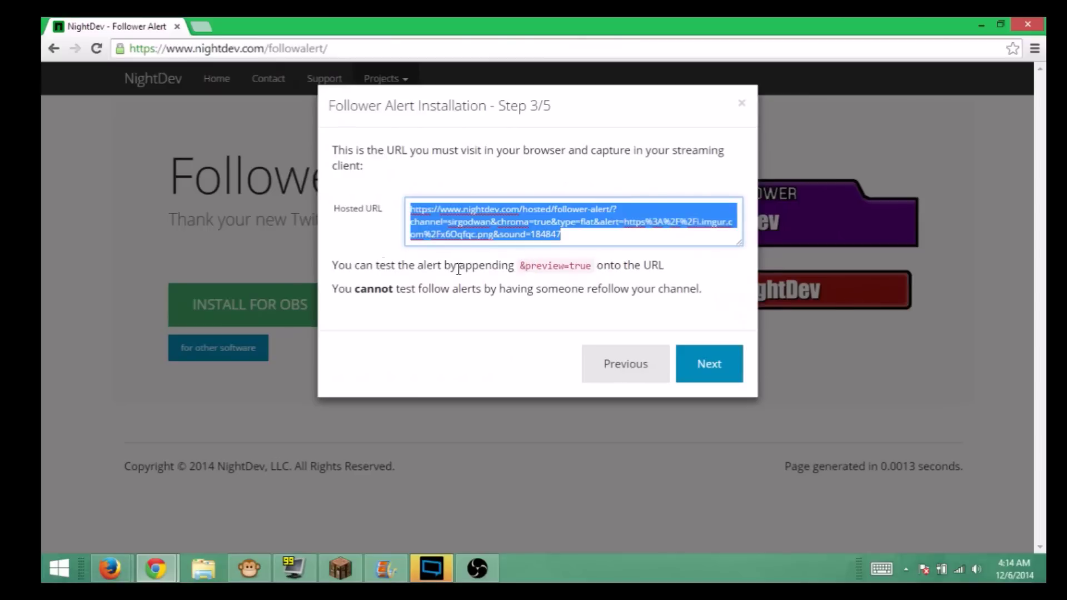
# - Finish the wizard through Step 5/5 and close it
pyautogui.click(699, 367)
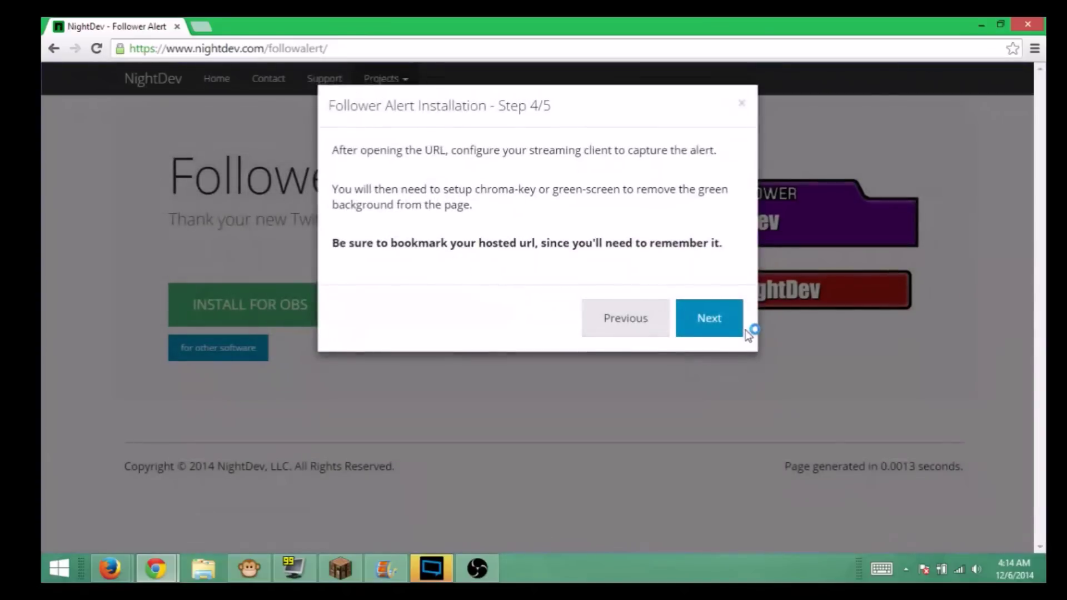
pyautogui.click(715, 333)
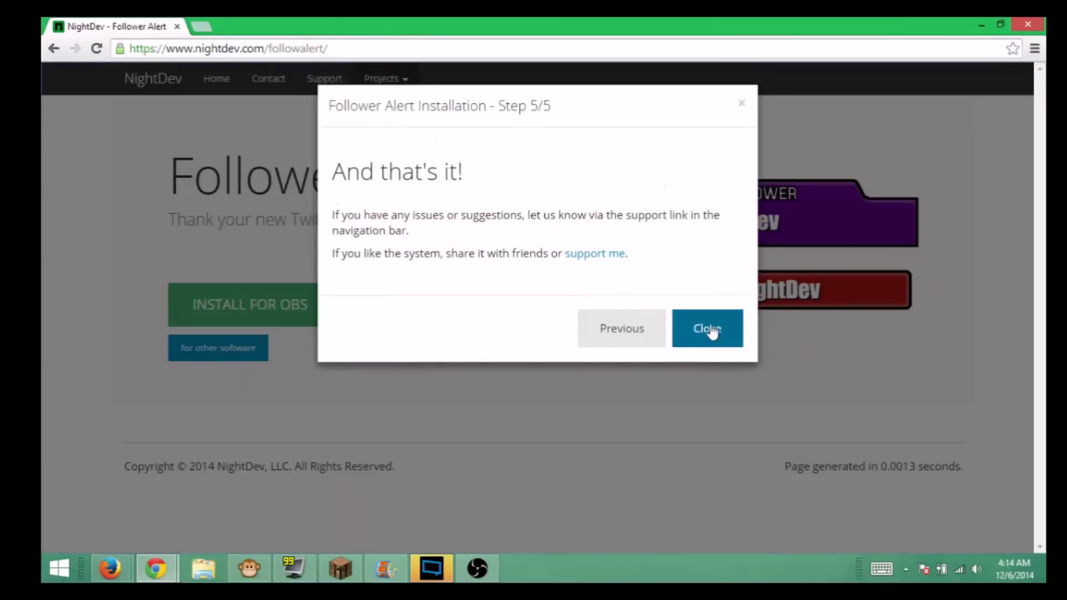
pyautogui.click(702, 329)
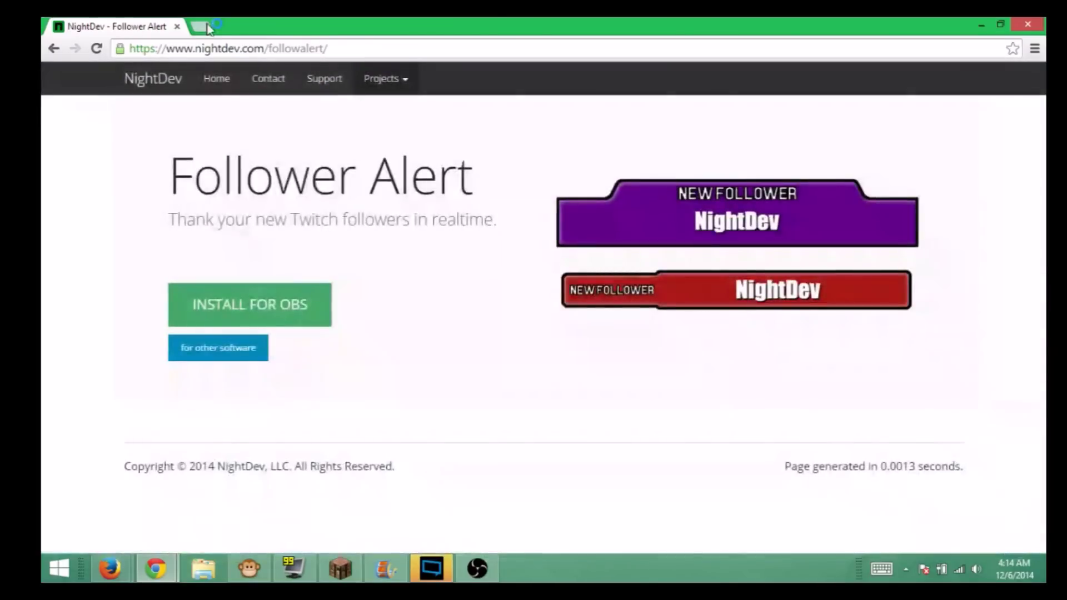
# - Load the copied hosted URL in a new tab with '&preview=true' appended
pyautogui.click(202, 25)
pyautogui.rightClick(211, 50)
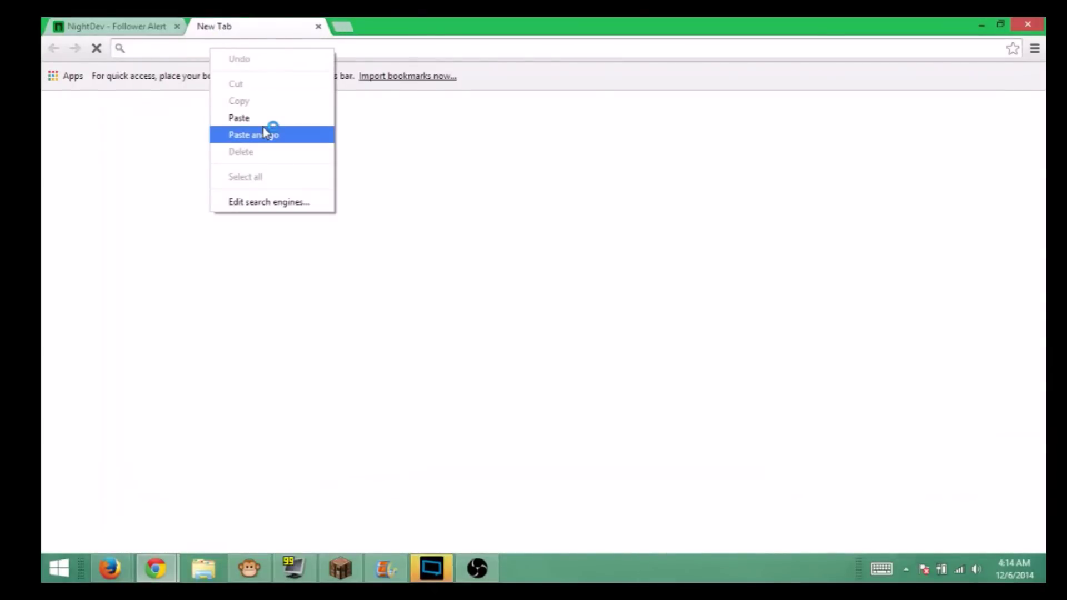
pyautogui.click(281, 138)
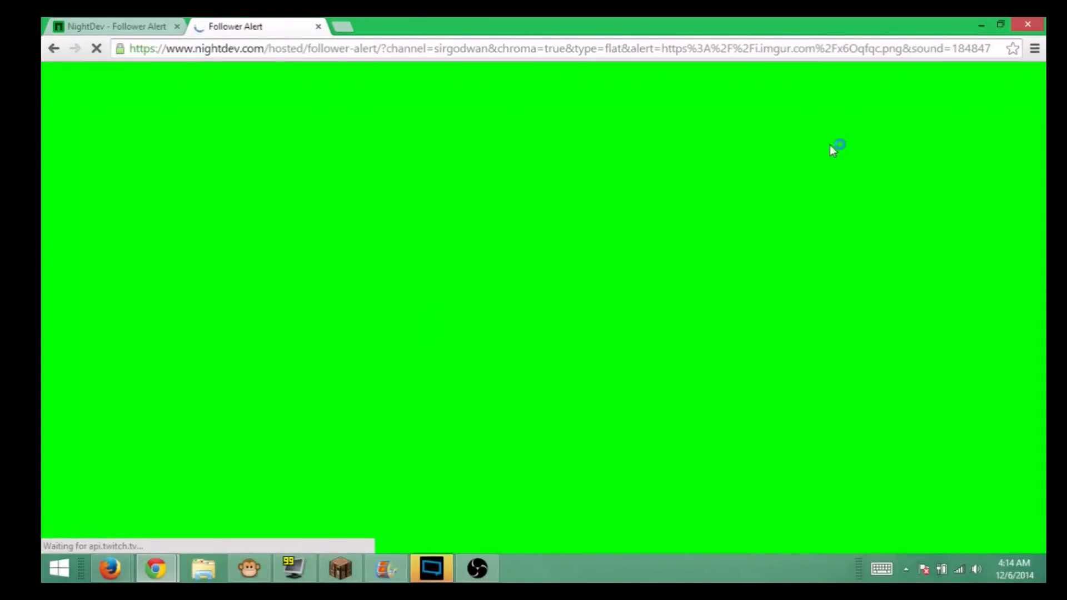
pyautogui.click(918, 50)
pyautogui.press('End')
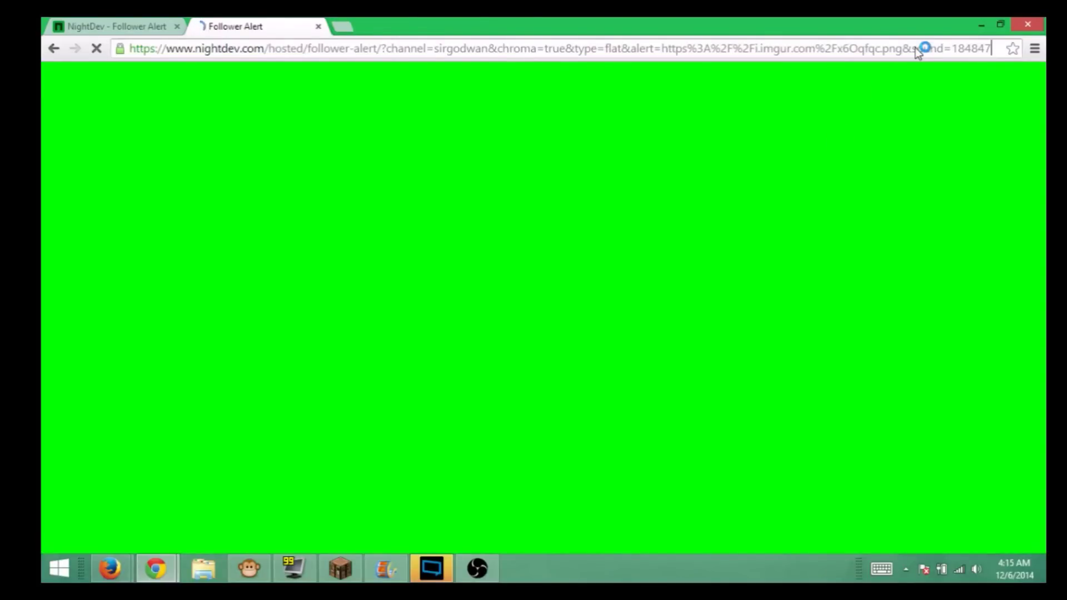
pyautogui.write('&')
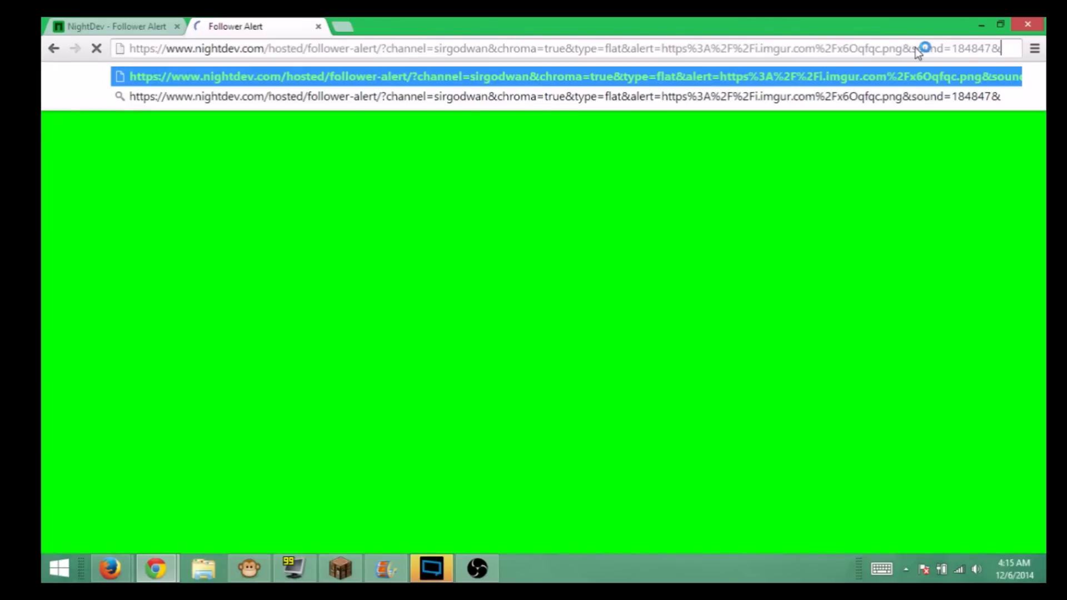
pyautogui.write('previe')
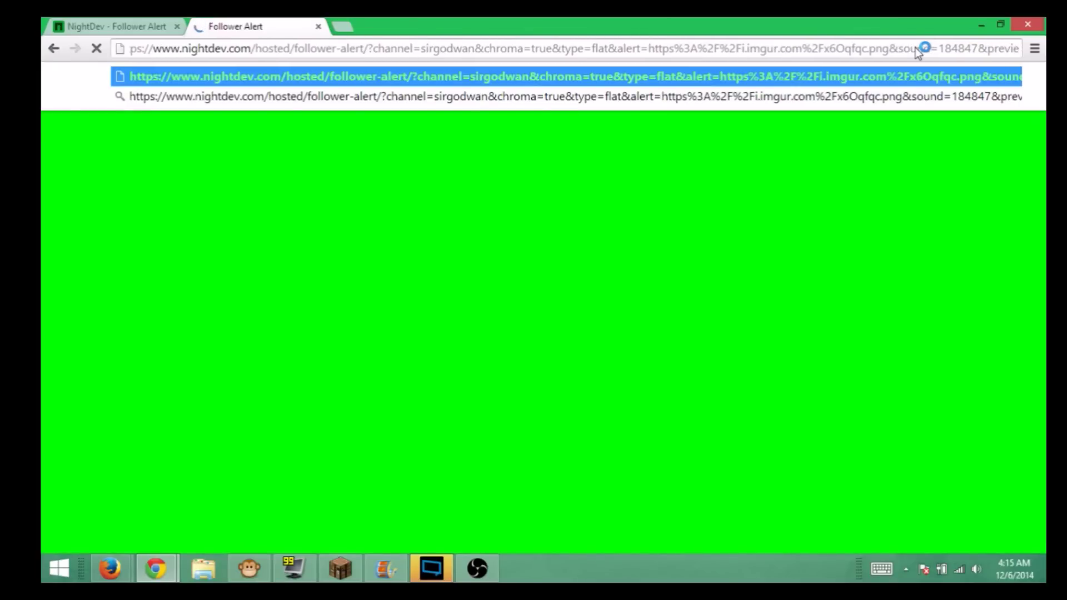
pyautogui.write('w')
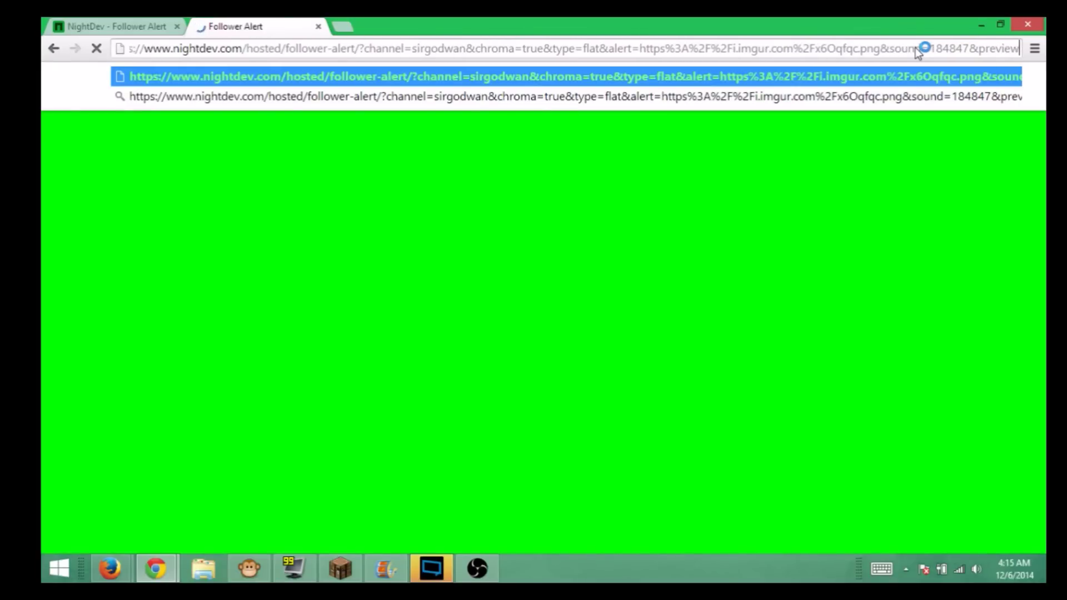
pyautogui.write('=tru')
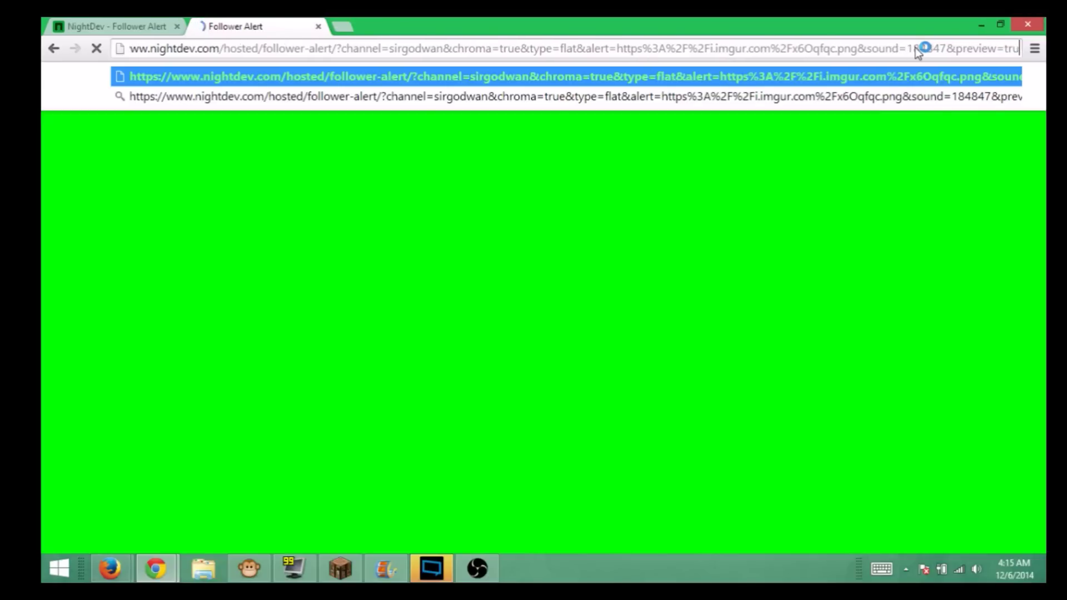
pyautogui.write('e')
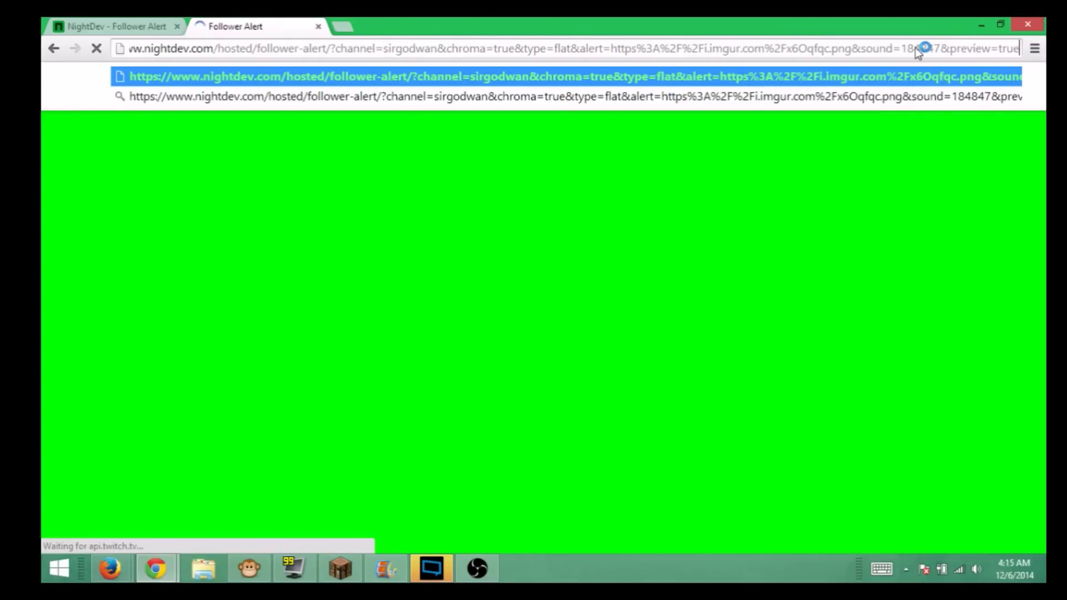
# - Reload the alert page to play the Test_user alert, then detach it into its own window
pyautogui.click(976, 565)
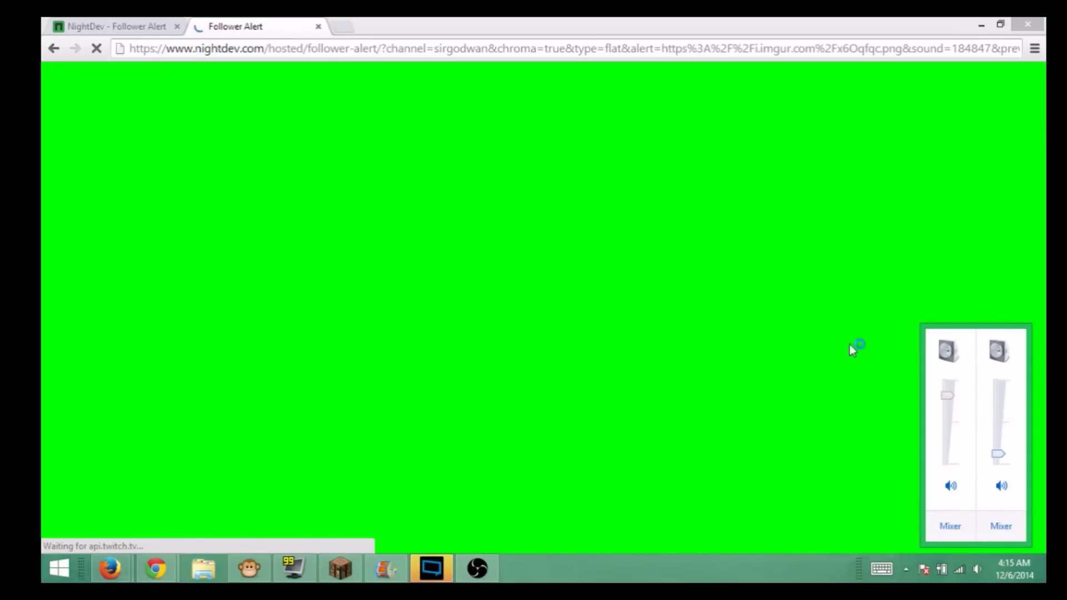
pyautogui.click(953, 61)
pyautogui.click(956, 56)
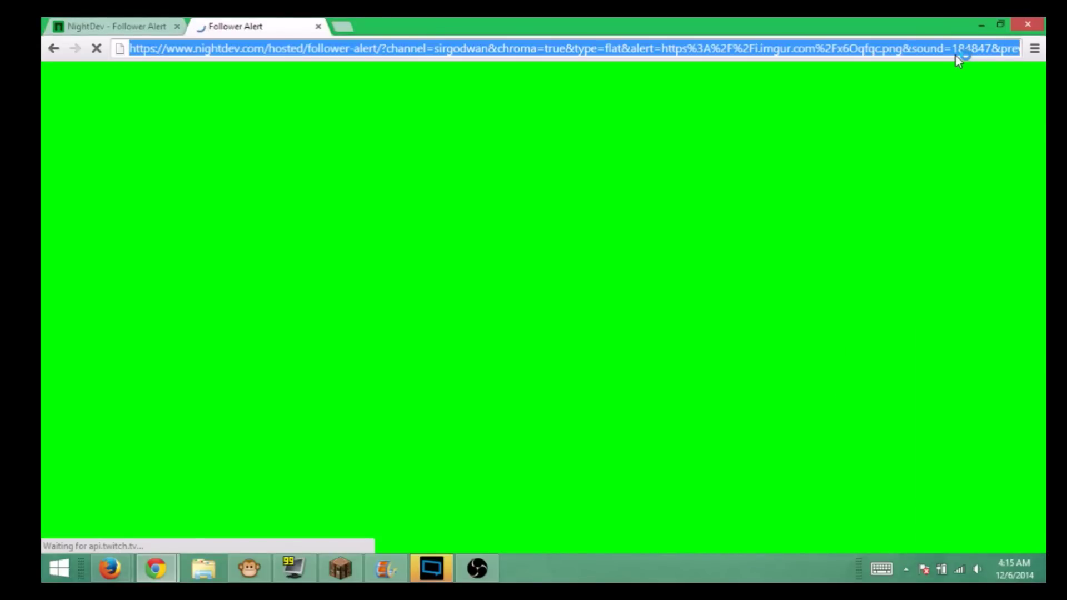
pyautogui.press('Return')
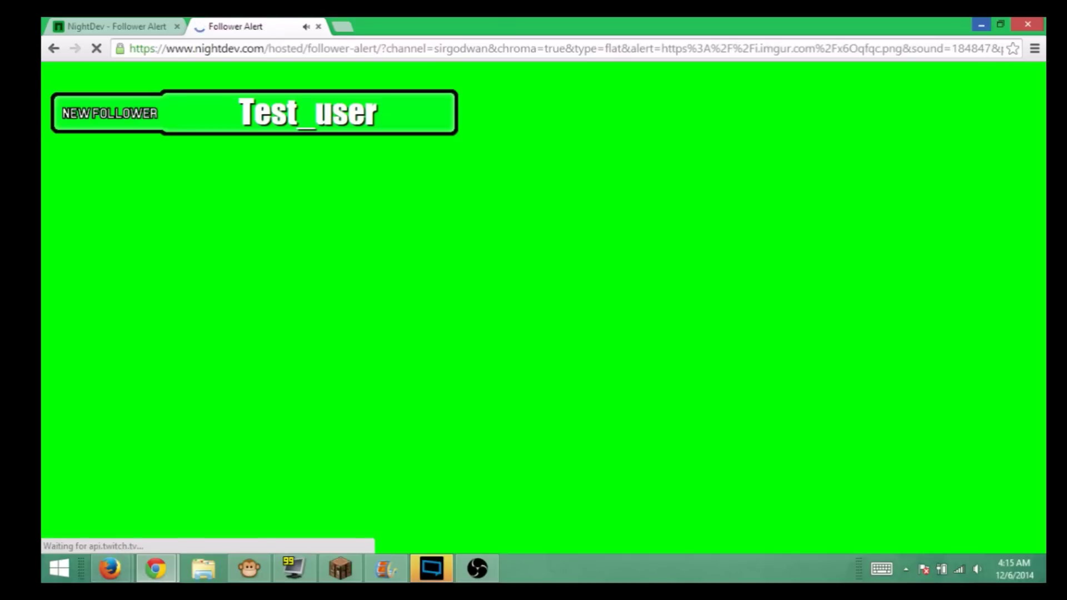
pyautogui.moveTo(293, 32); pyautogui.dragTo(502, 96)
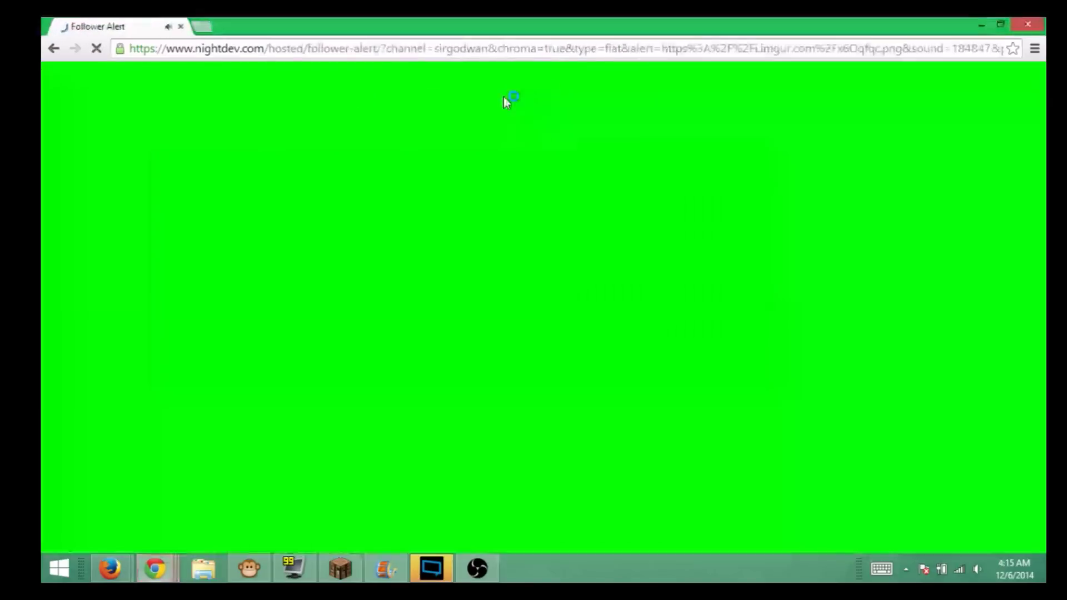
# - Restore the alert window, launch XSplit past the license dialog, and switch to Scene 3
pyautogui.click(1001, 24)
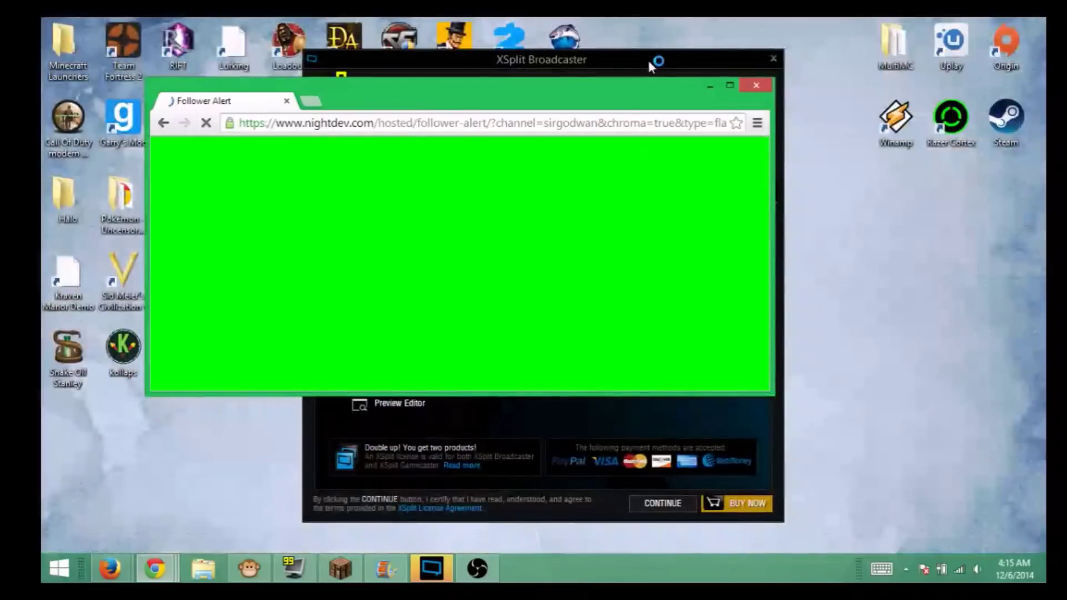
pyautogui.click(672, 55)
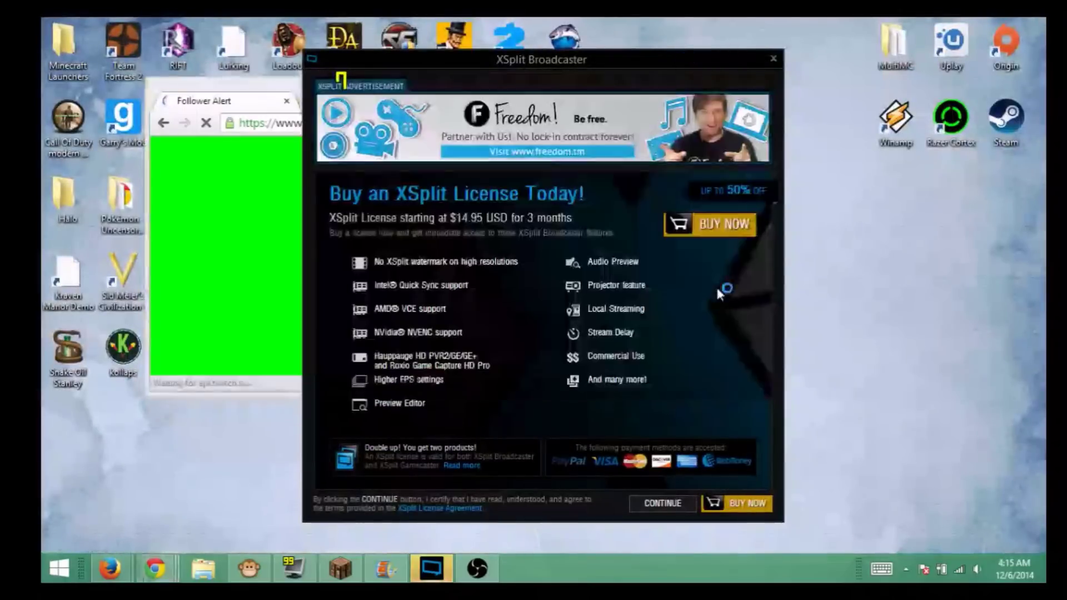
pyautogui.click(661, 498)
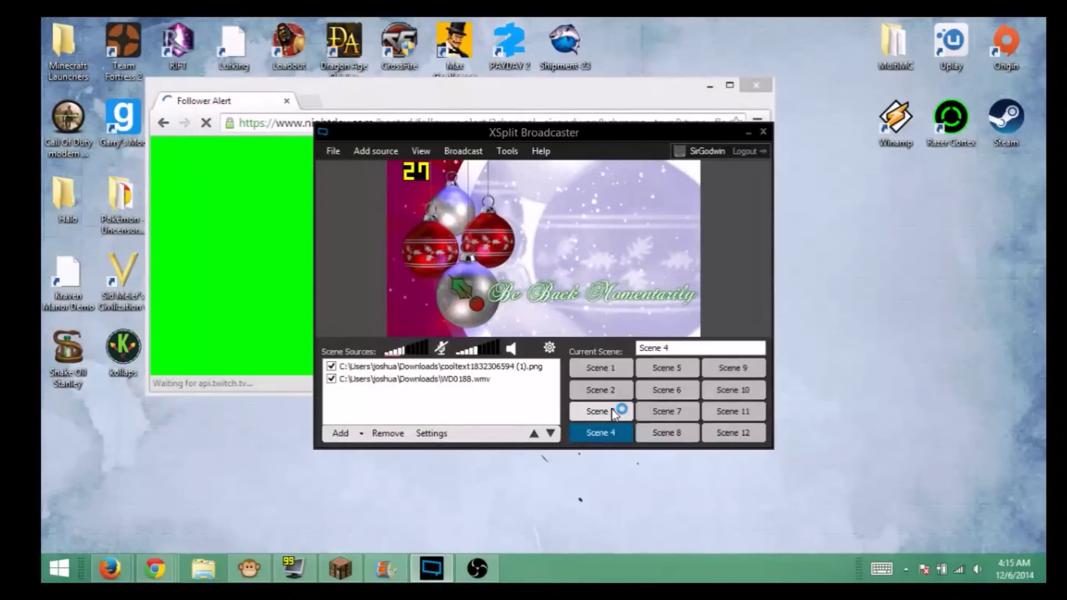
pyautogui.click(613, 412)
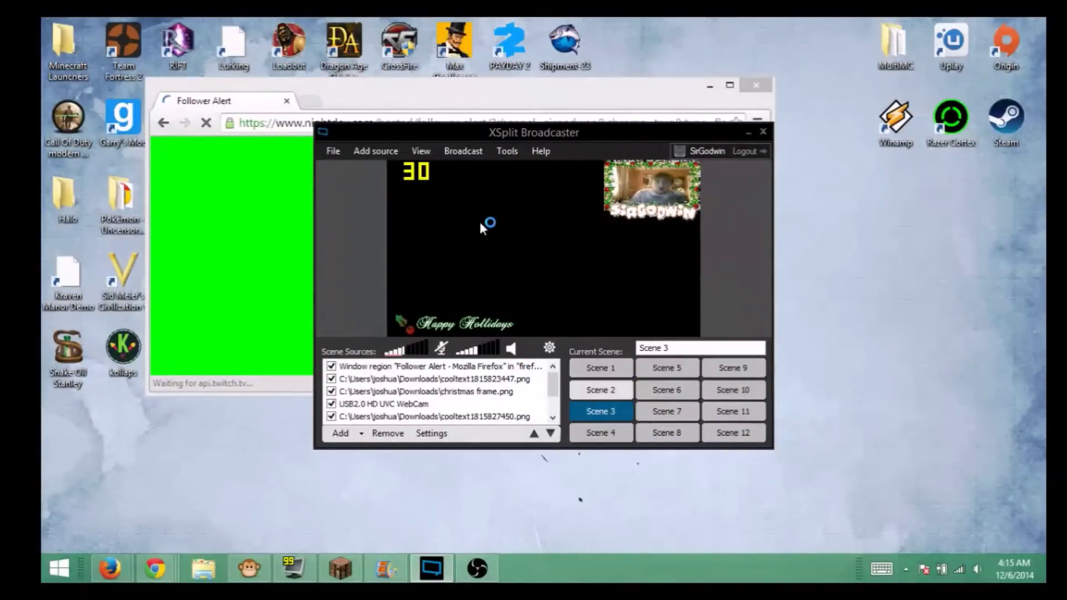
# - Arrange the XSplit and Chrome alert windows side by side
pyautogui.click(484, 189)
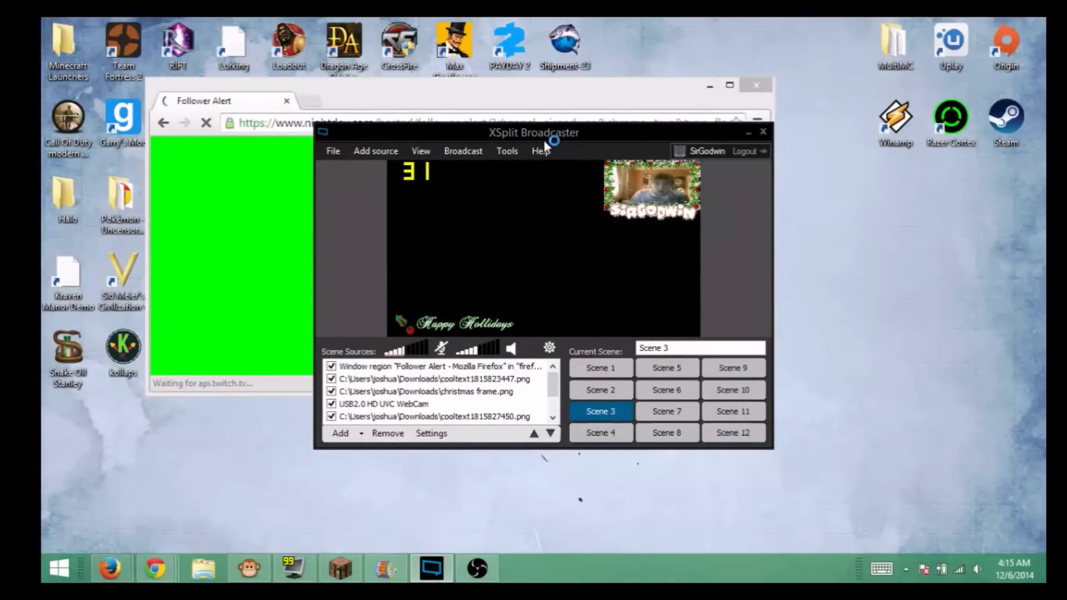
pyautogui.moveTo(543, 139); pyautogui.dragTo(752, 202)
pyautogui.moveTo(588, 88); pyautogui.dragTo(484, 69)
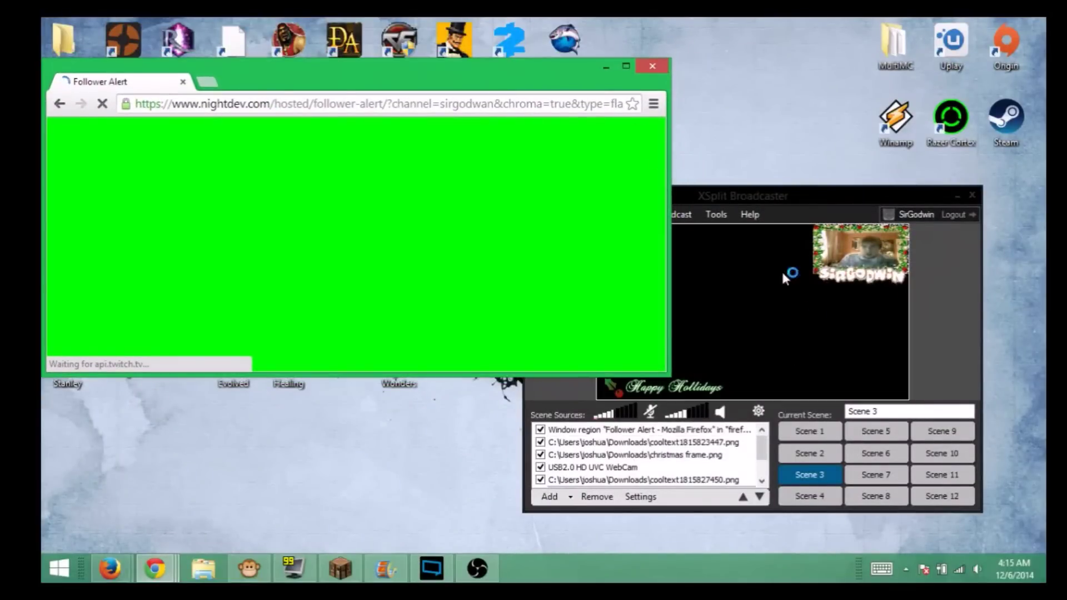
pyautogui.moveTo(818, 196); pyautogui.dragTo(828, 154)
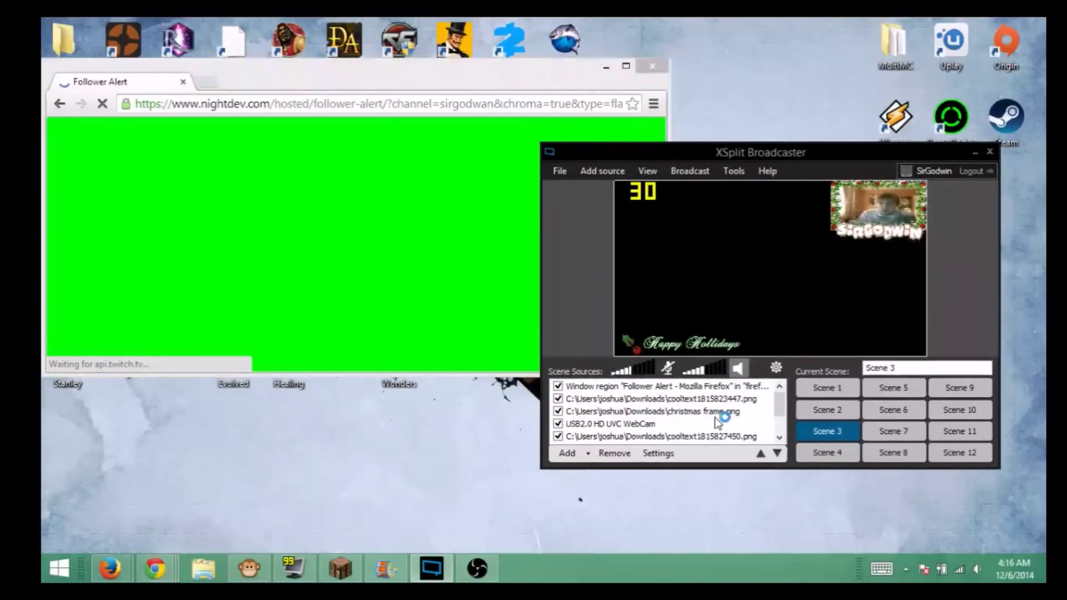
# - Capture the Chrome green alert page as a screen region and place it mid-scene in Scene 3
pyautogui.click(587, 455)
pyautogui.click(675, 444)
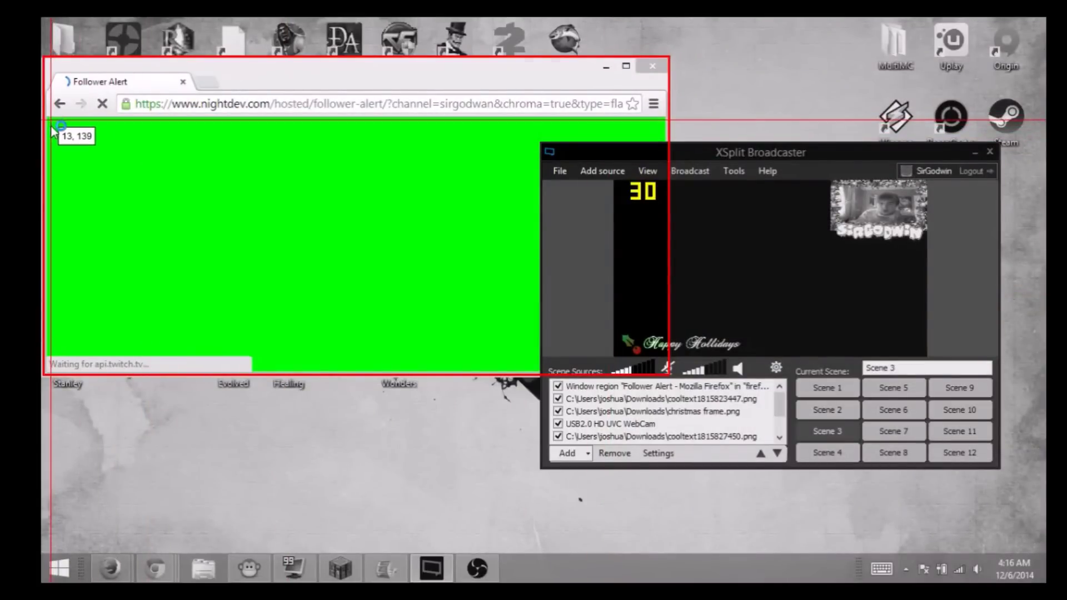
pyautogui.moveTo(51, 119); pyautogui.dragTo(628, 251)
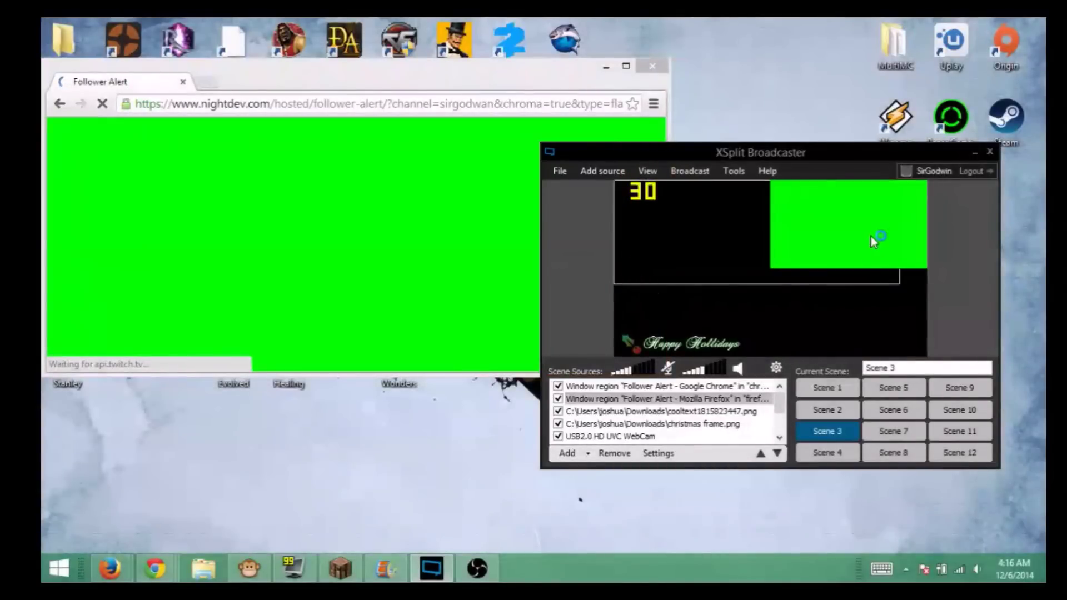
pyautogui.moveTo(756, 250); pyautogui.dragTo(705, 266)
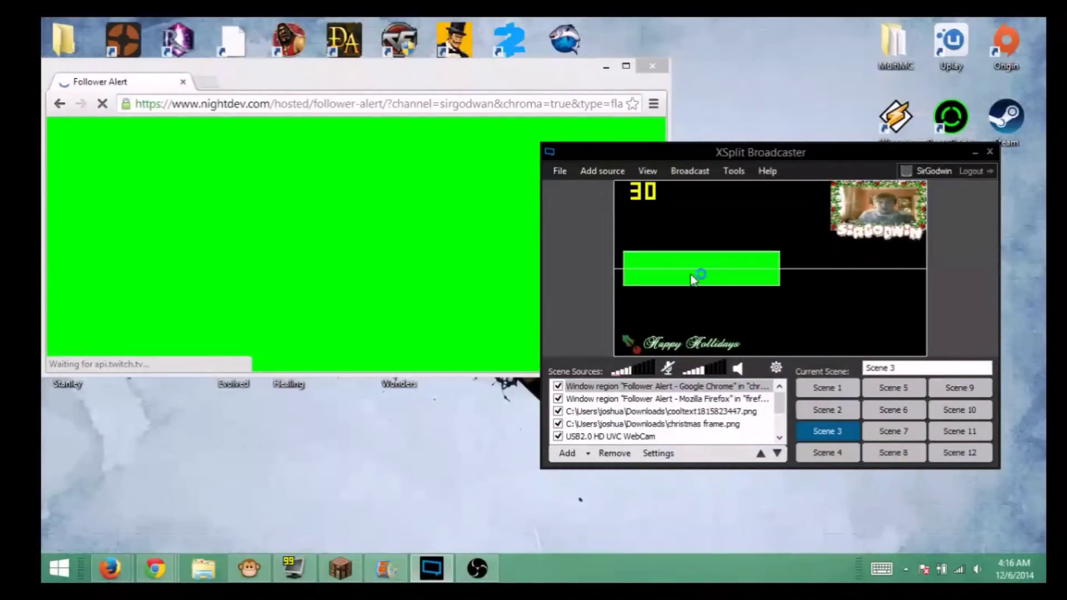
pyautogui.click(435, 117)
# - Reload the alert page so the Test_user banner plays inside the Scene 3 capture
pyautogui.click(451, 106)
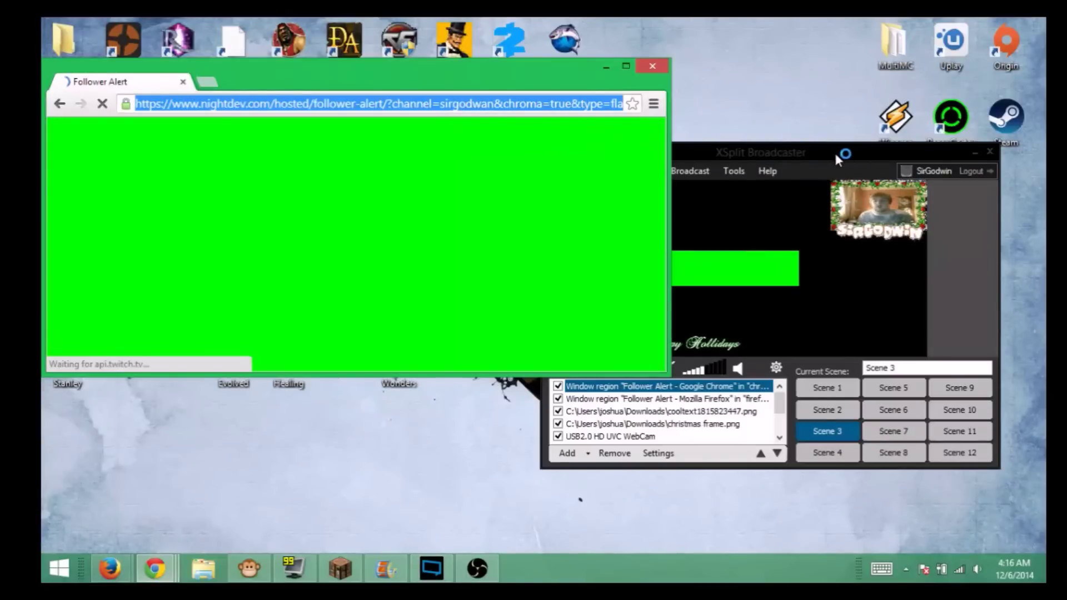
pyautogui.moveTo(835, 151); pyautogui.dragTo(841, 222)
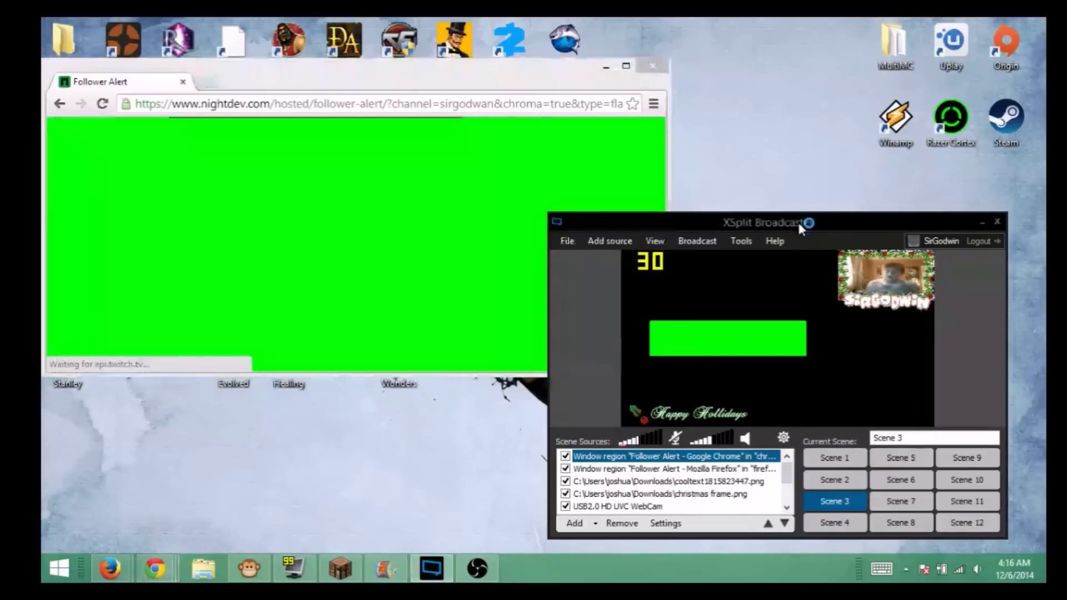
pyautogui.click(726, 356)
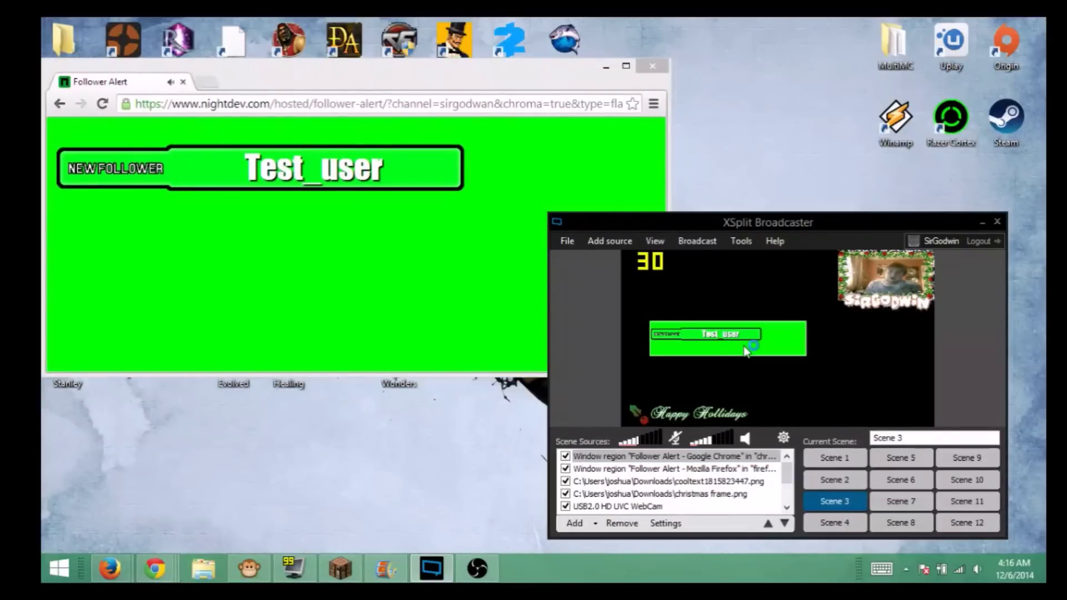
pyautogui.click(766, 355)
pyautogui.click(766, 355)
pyautogui.click(759, 351)
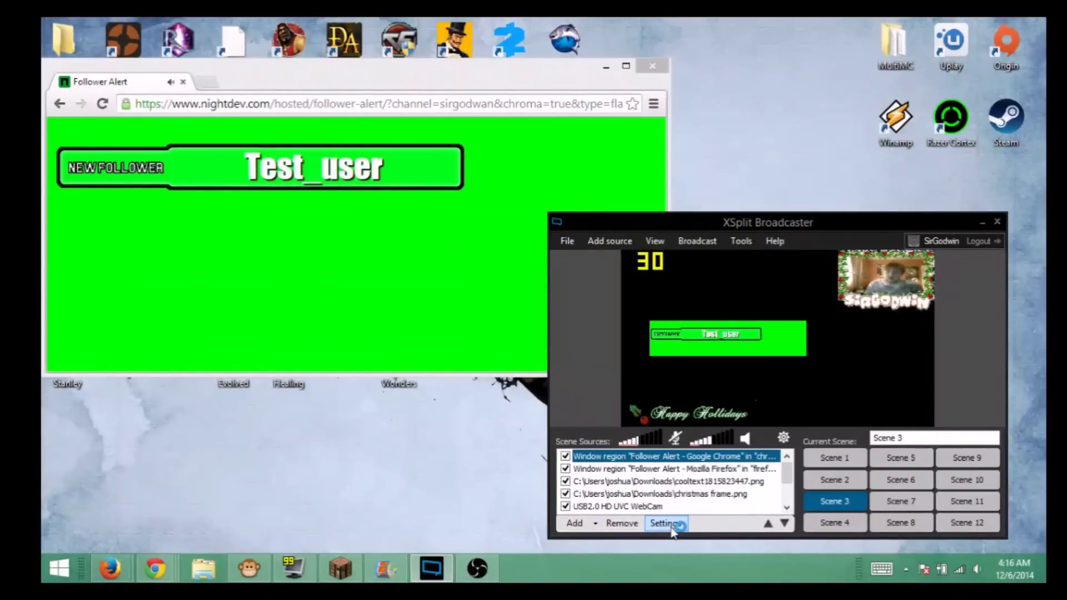
# - In the Chrome capture's Color settings, enable Chroma Key with Green key and High anti-aliasing
pyautogui.click(673, 524)
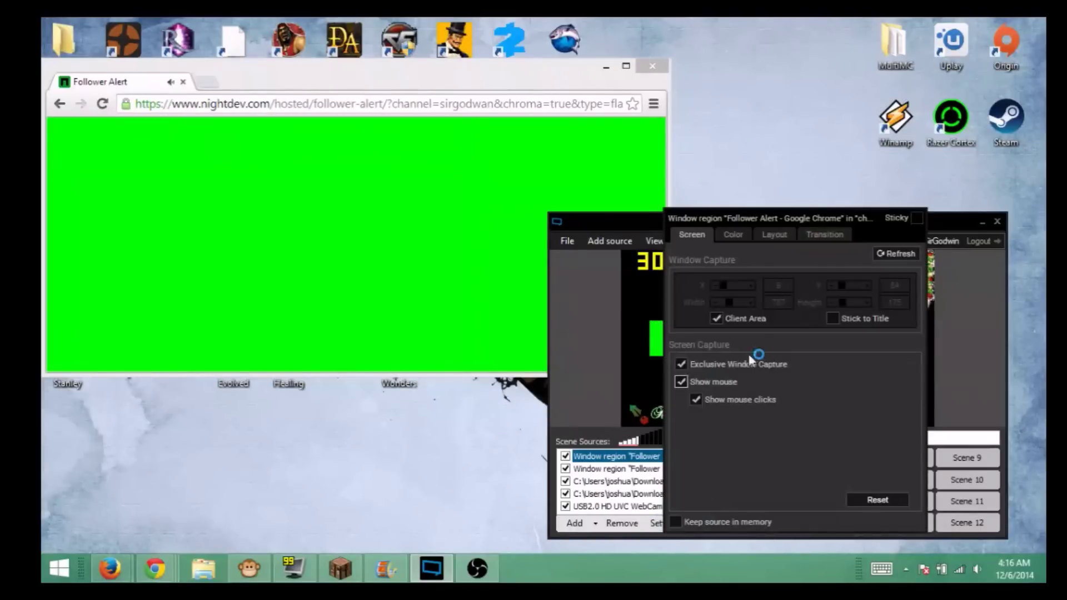
pyautogui.click(733, 234)
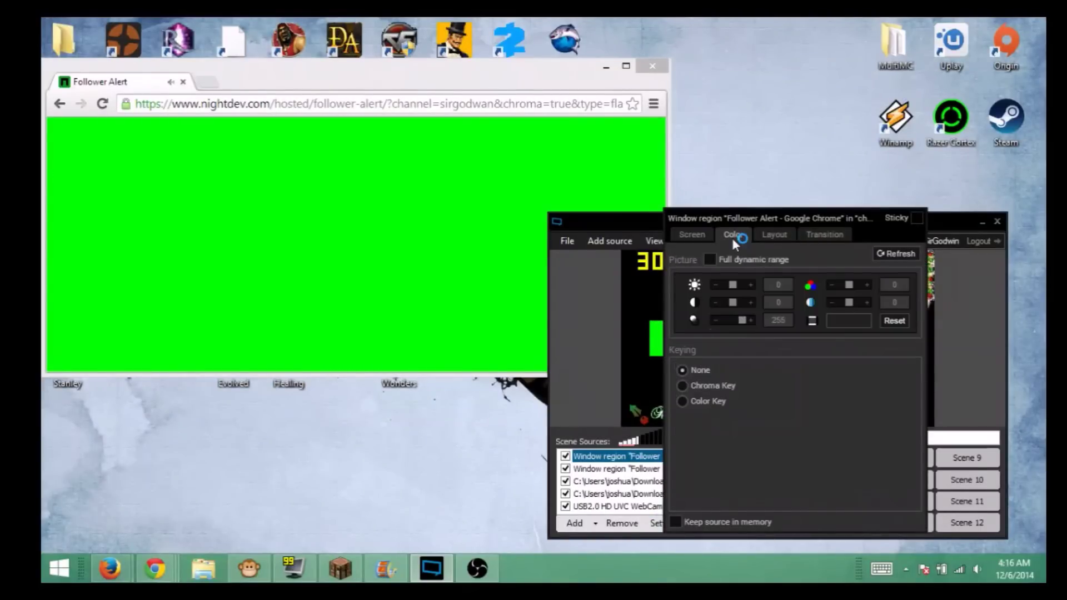
pyautogui.click(684, 392)
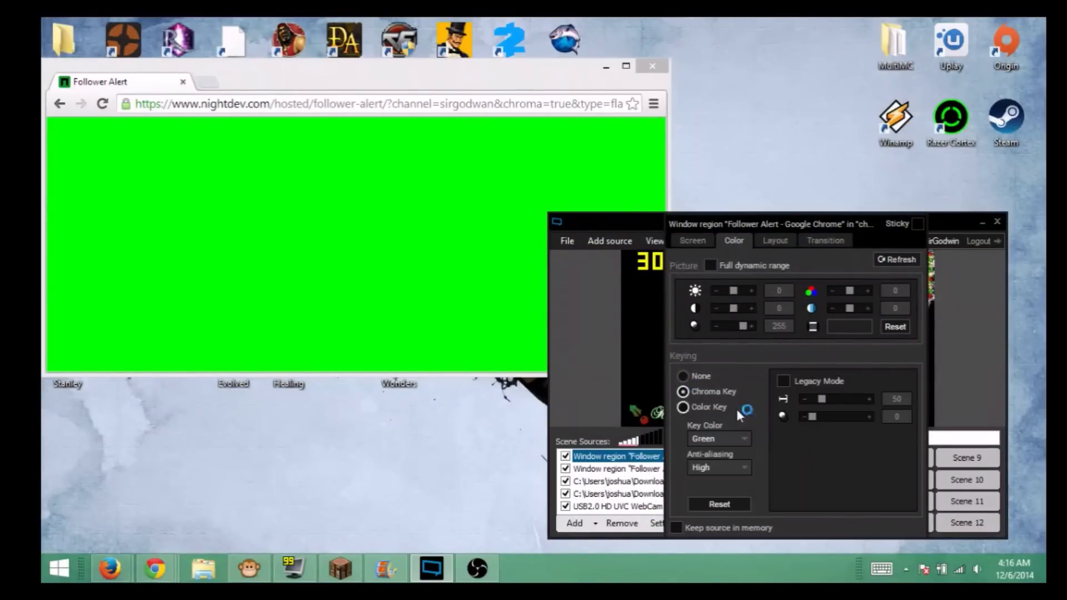
pyautogui.click(743, 444)
pyautogui.click(738, 470)
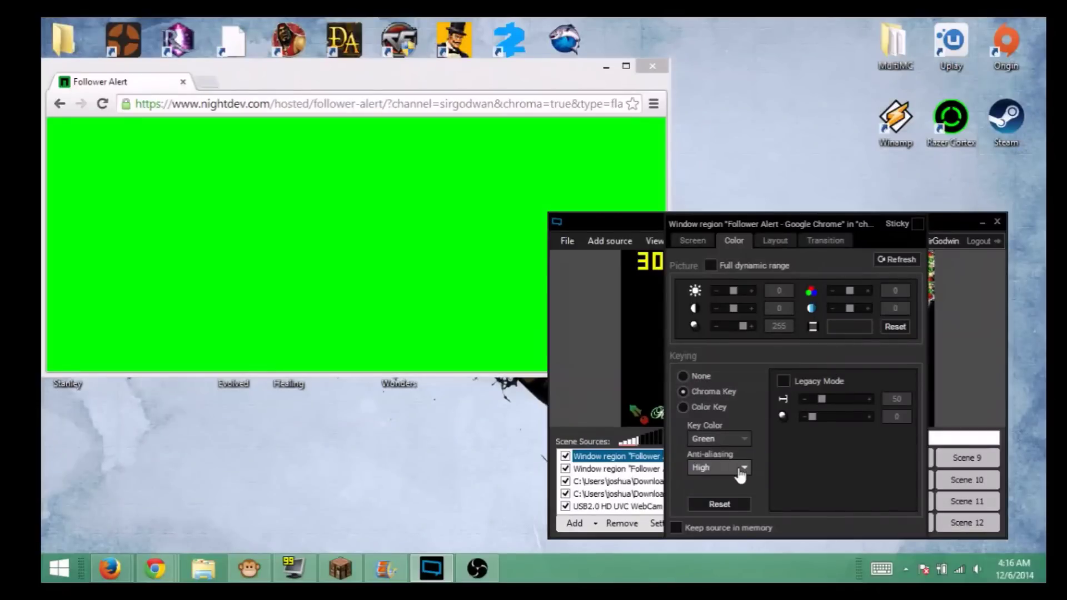
pyautogui.click(739, 471)
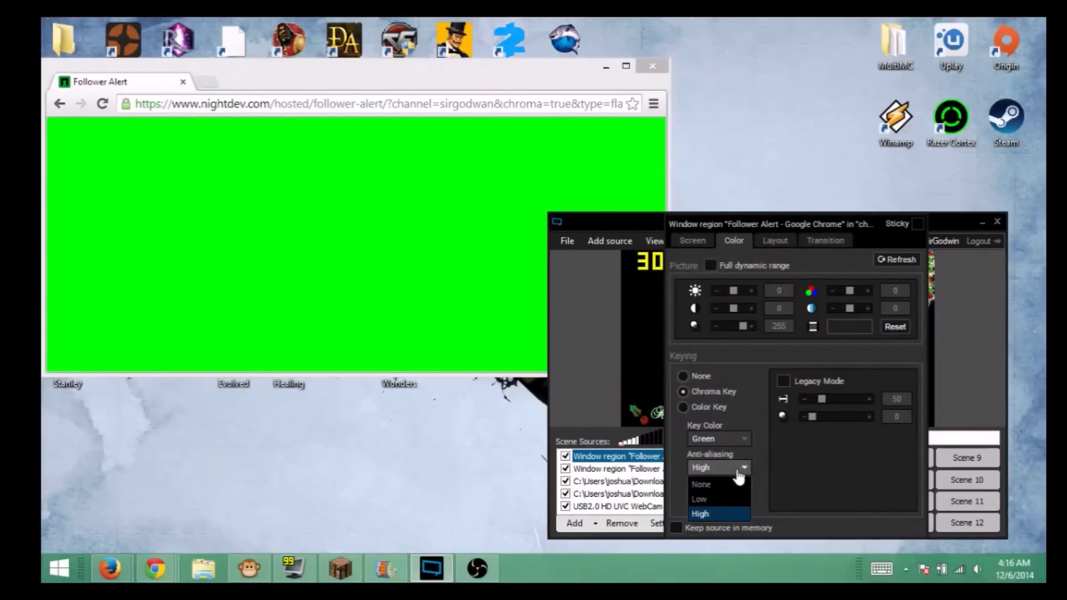
pyautogui.click(739, 477)
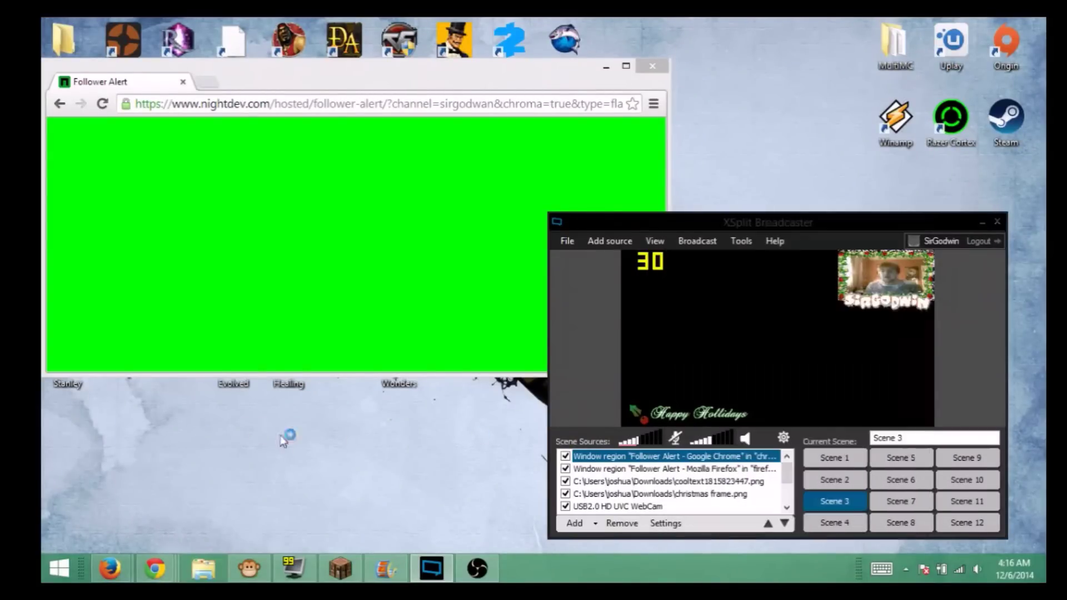
pyautogui.click(691, 331)
# - Nudge the alert capture slightly down in the scene and reload the Chrome alert page to replay the test alert
pyautogui.moveTo(716, 338); pyautogui.dragTo(716, 354)
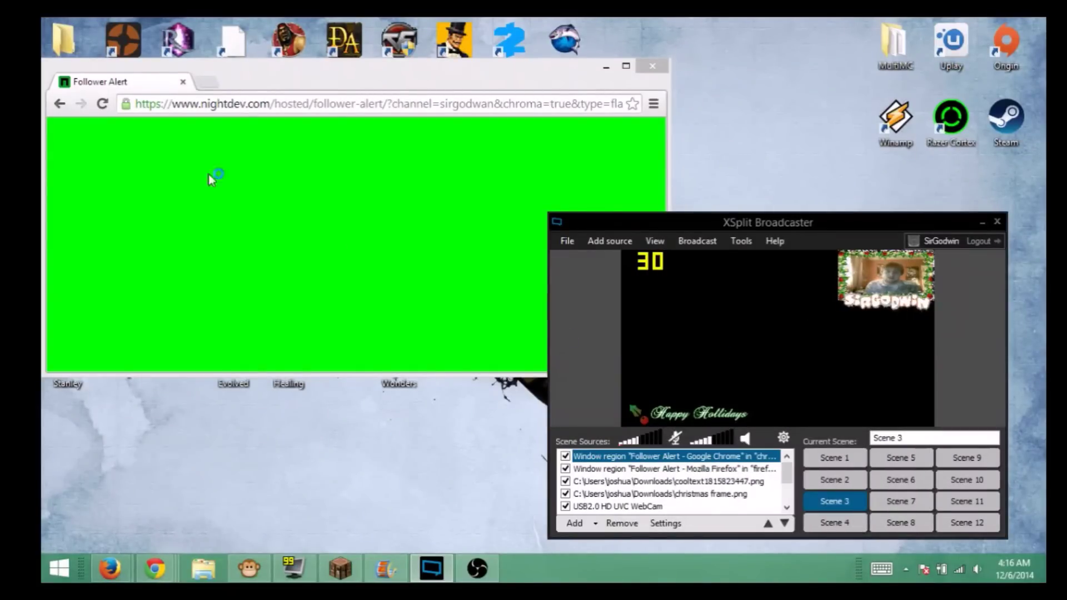
pyautogui.click(309, 102)
pyautogui.press('Return')
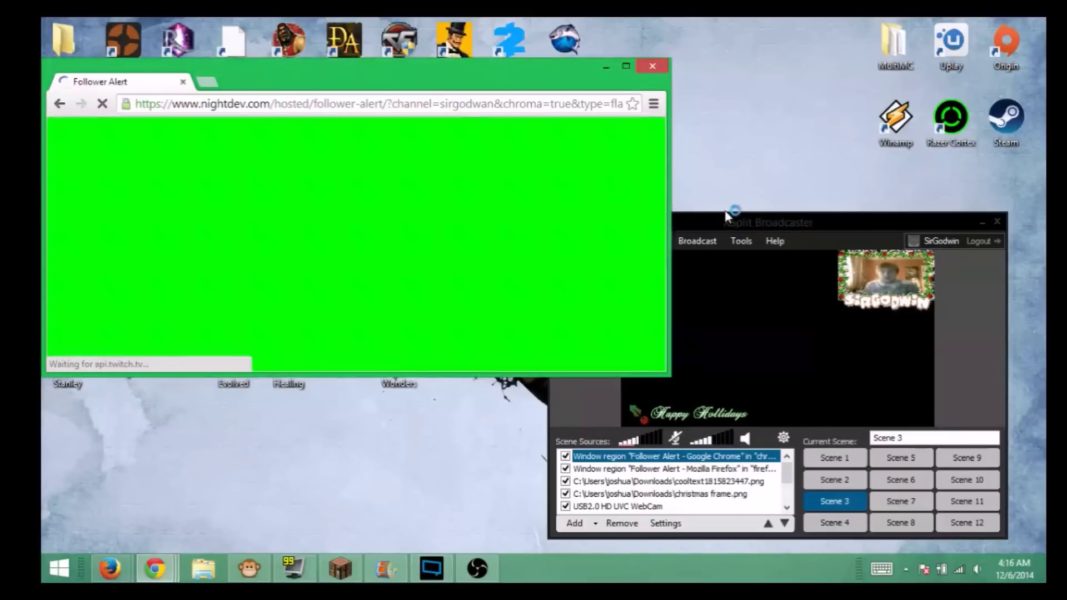
# - In XSplit, check the Test_user alert shows keyed without green, then select the Chrome alert capture source
pyautogui.click(728, 222)
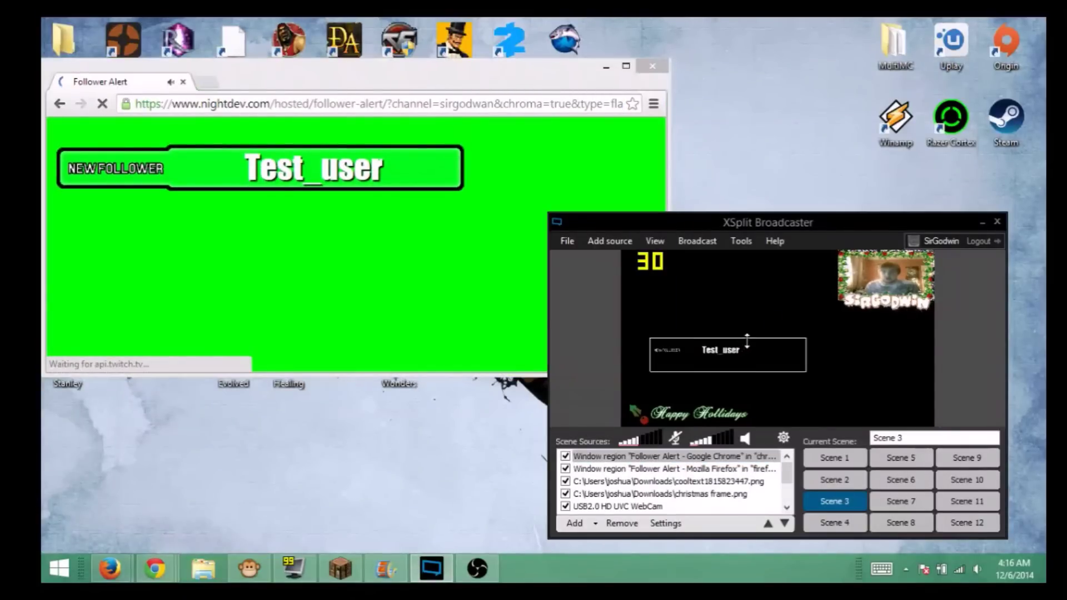
pyautogui.moveTo(747, 341)
pyautogui.mouseDown()
pyautogui.moveTo(747, 250)
pyautogui.moveTo(748, 342)
pyautogui.mouseUp()
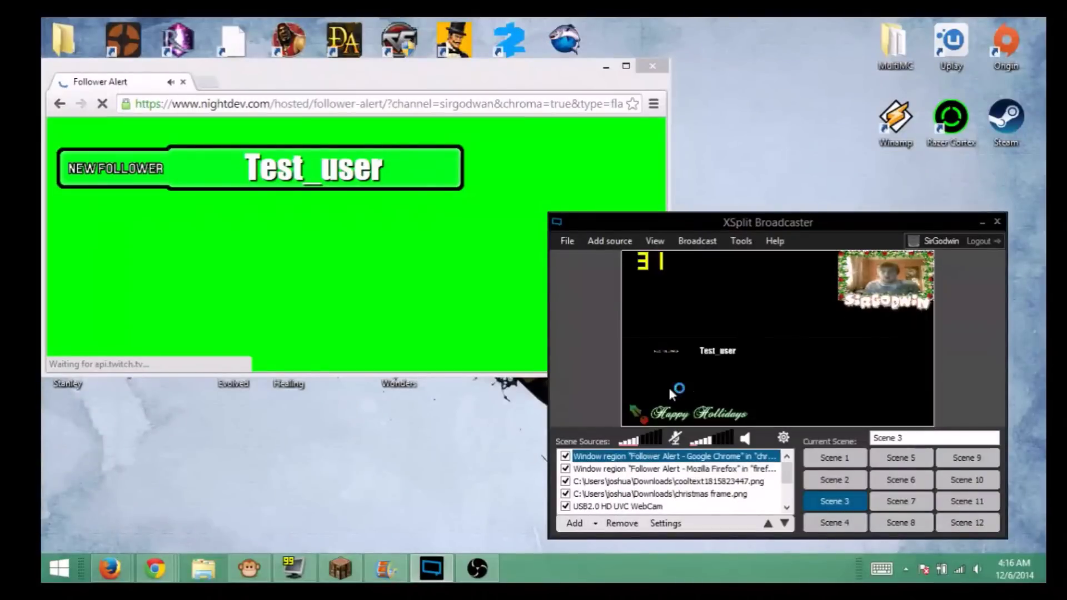
pyautogui.click(639, 456)
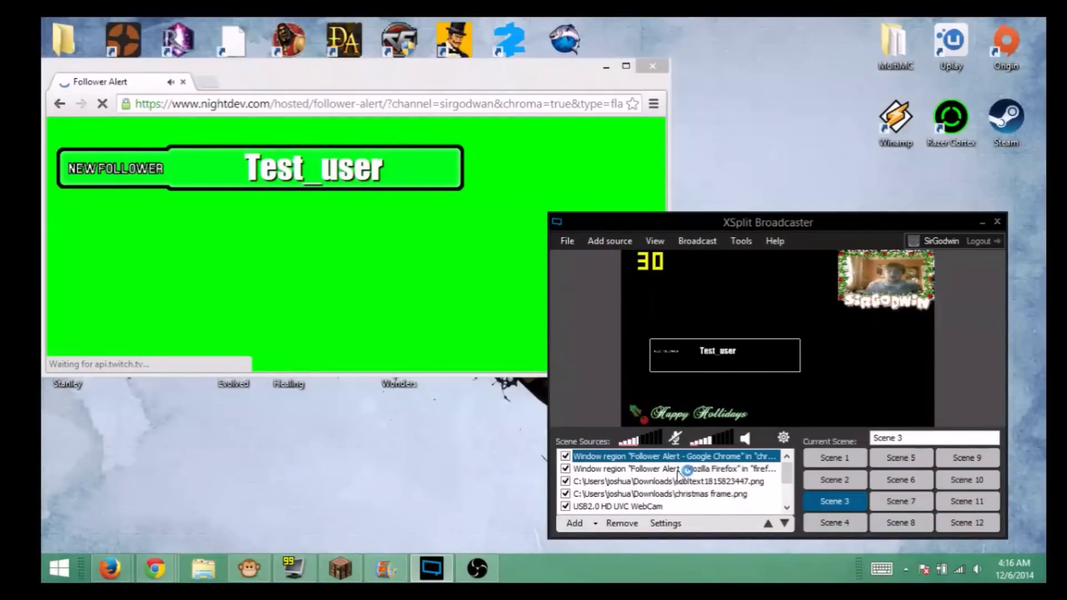
# - Remove the 'Window region Follower Alert - Google Chrome' source from Scene 3, keeping the Firefox region
pyautogui.click(641, 526)
pyautogui.click(690, 285)
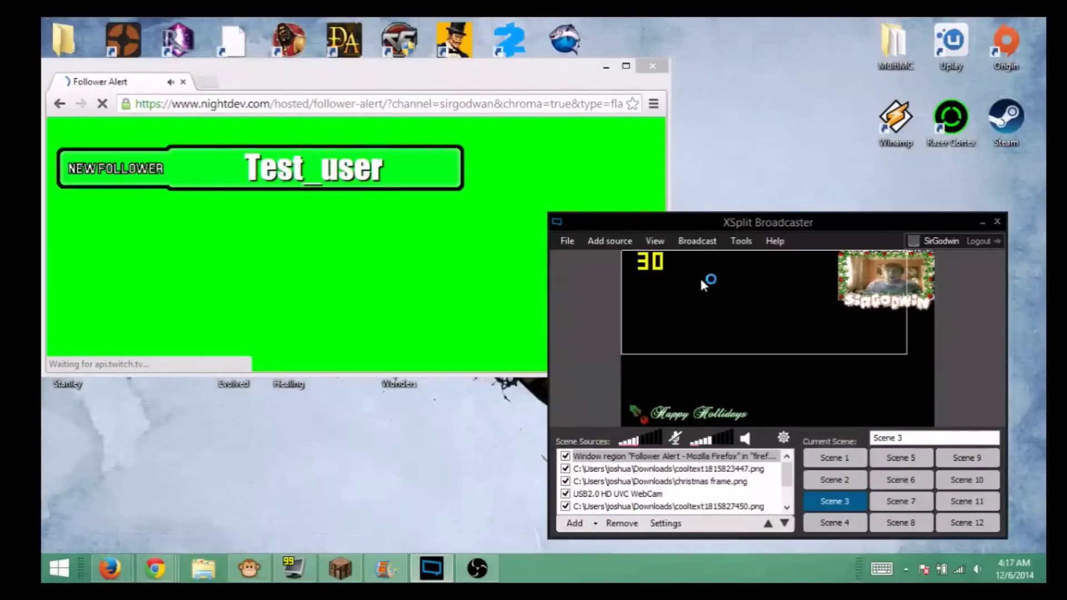